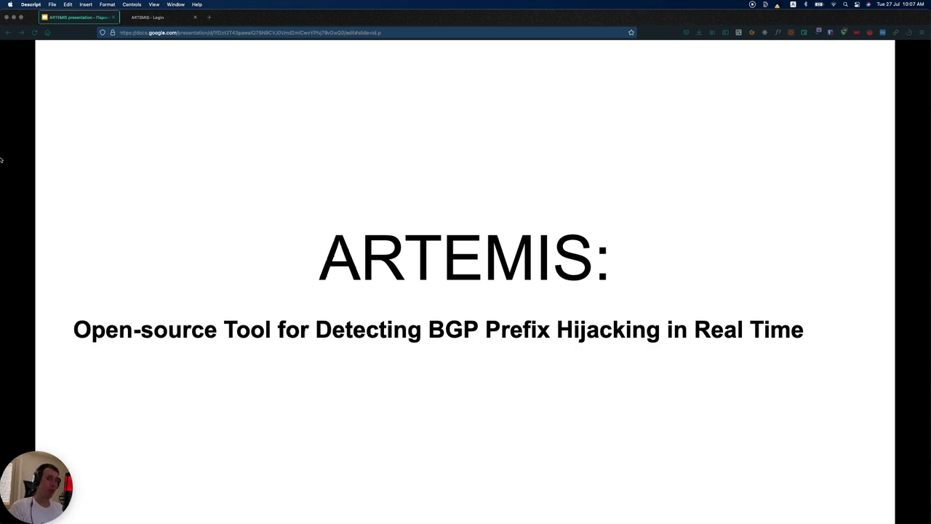
Advance the presentation through 'The internet today' to the 'BGP prefix hijacking' slide
left_click(378, 120)
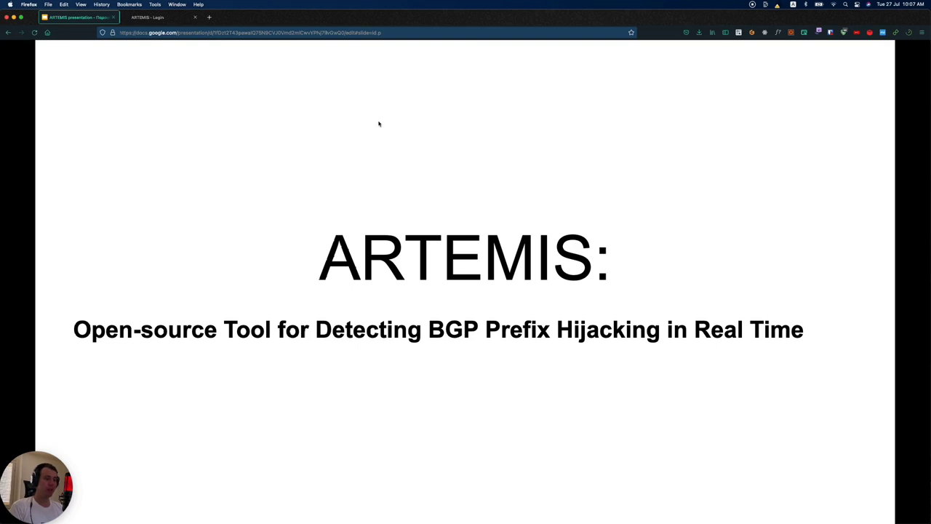
key("Right")
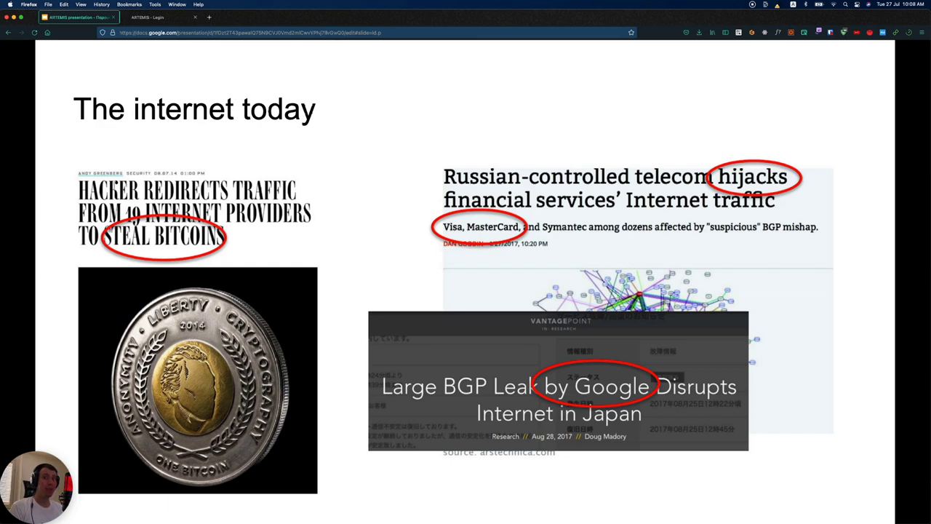
key("Right")
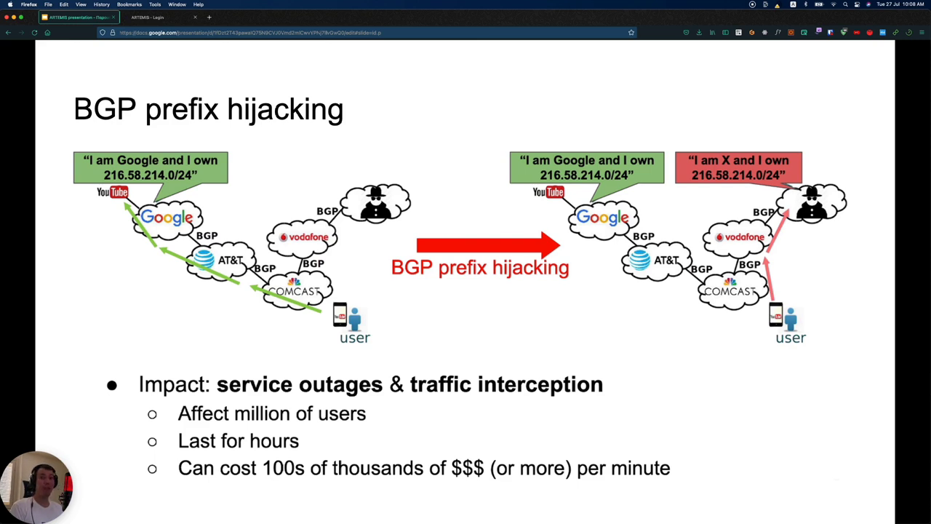
Move past the ARTEMIS features slide to the 'How it works' pipeline diagram
key("Right")
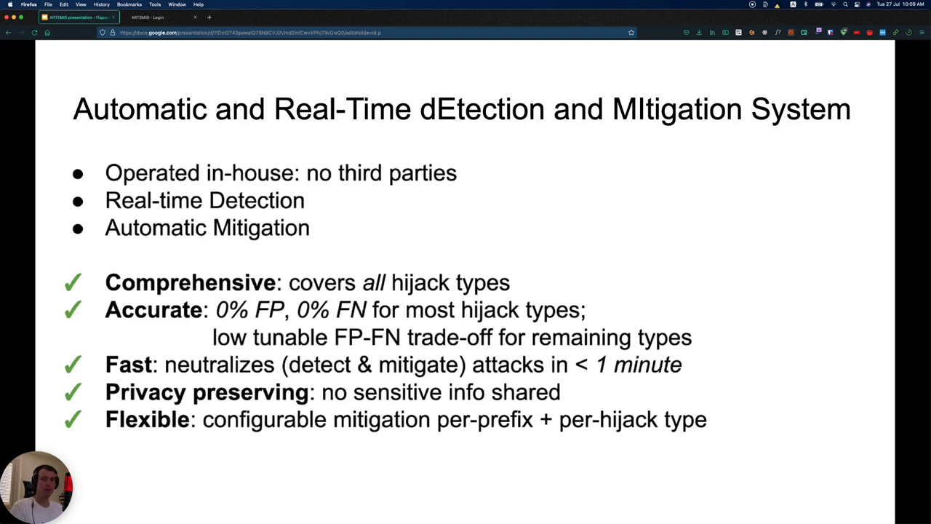
key("Right")
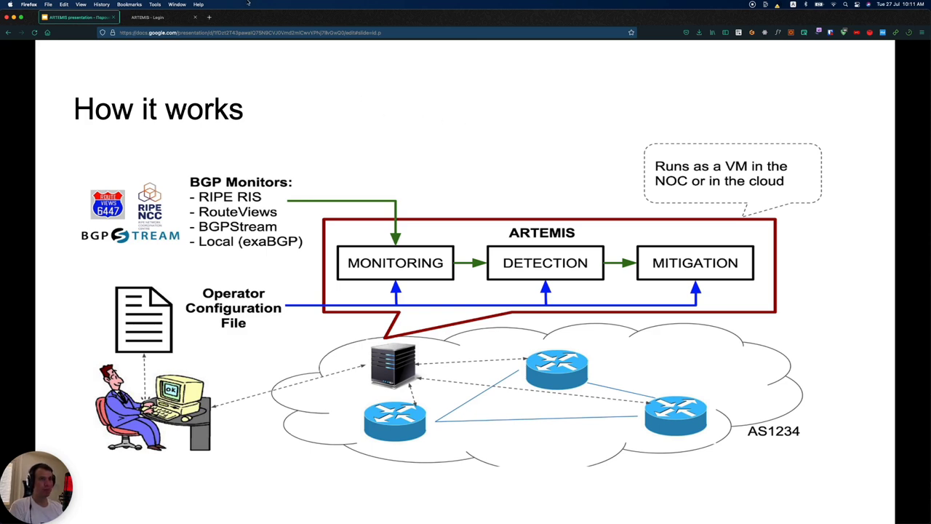
Switch to the browser tab showing the 'ARTEMIS - Login' sign-in page
left_click(150, 16)
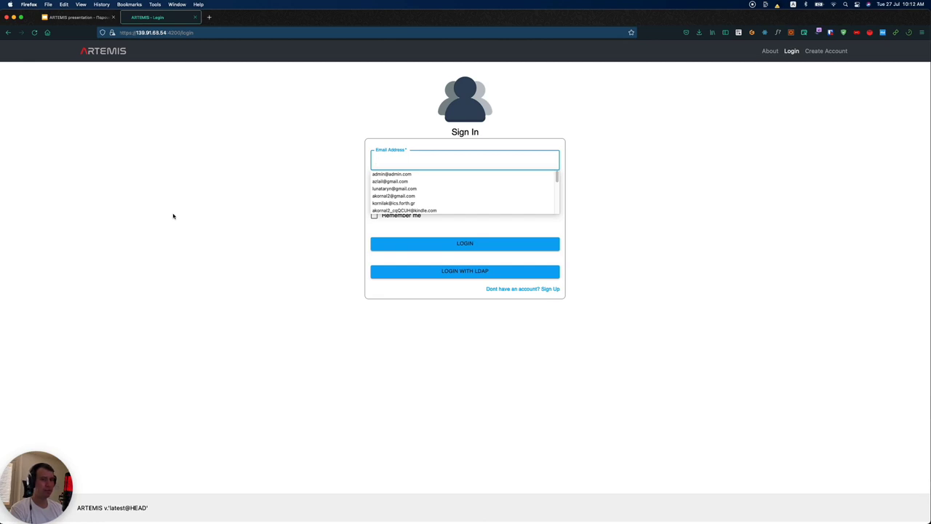
Log in using the suggested admin e-mail address and the account password
type("admin")
key("Down")
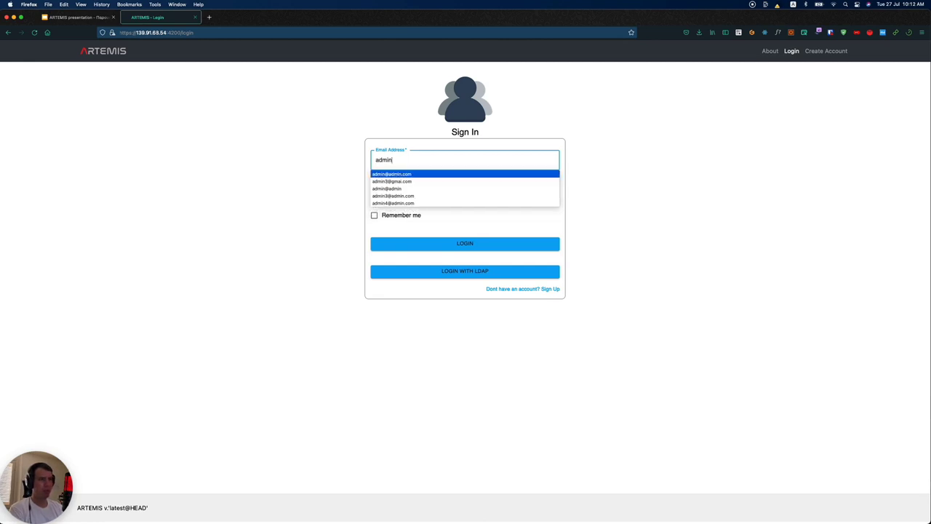
key("Return")
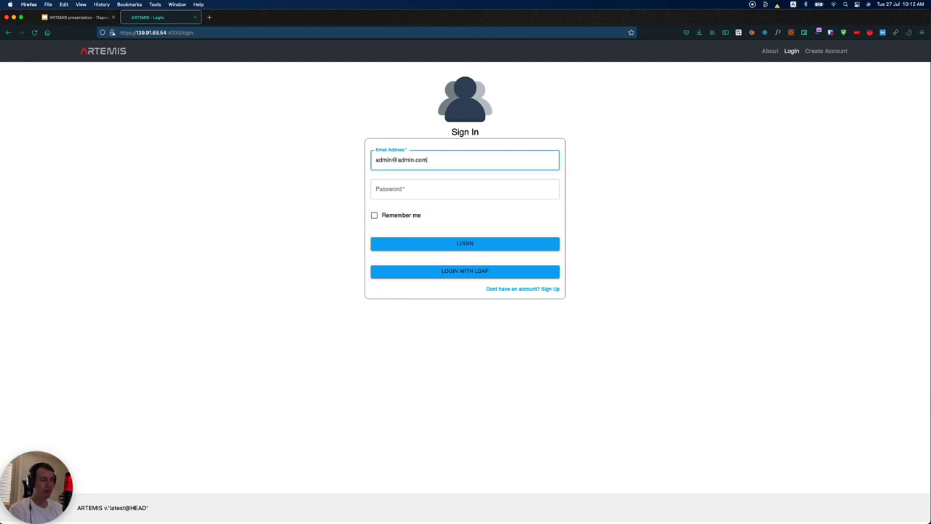
left_click(465, 188)
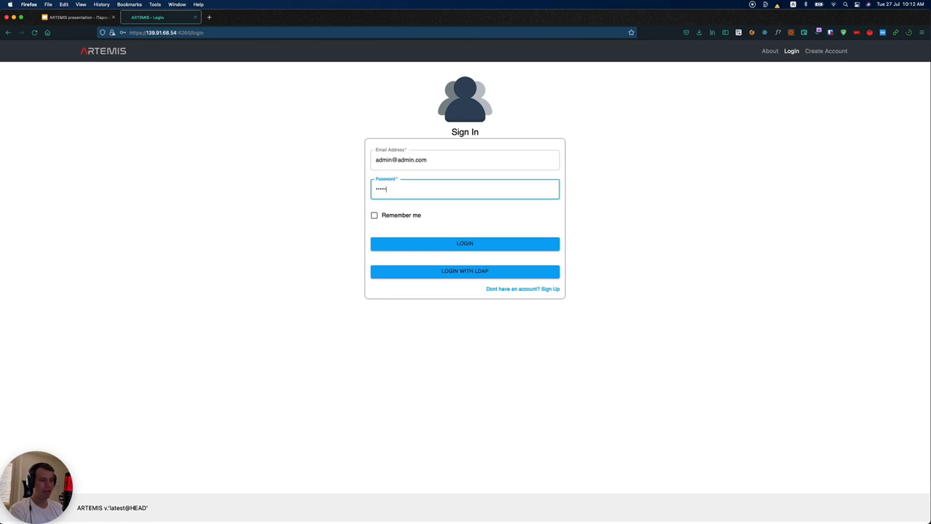
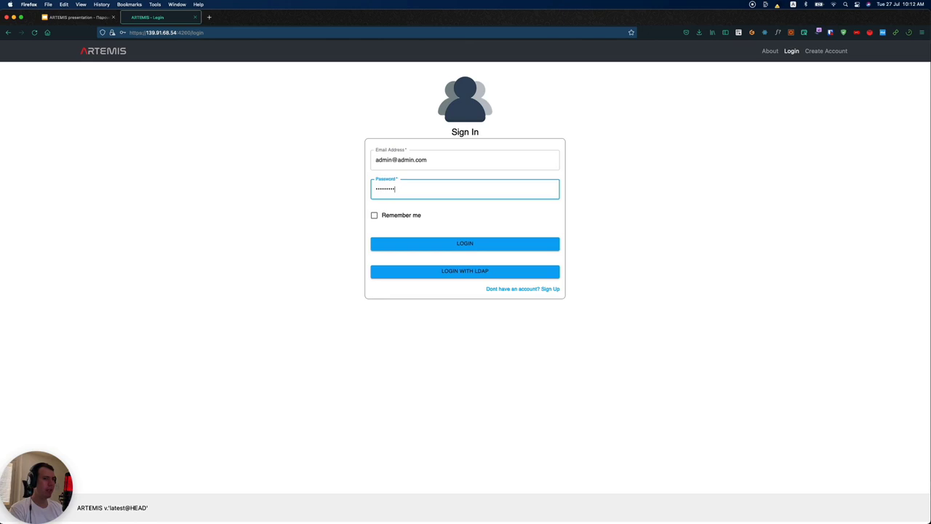
left_click(465, 271)
left_click(469, 248)
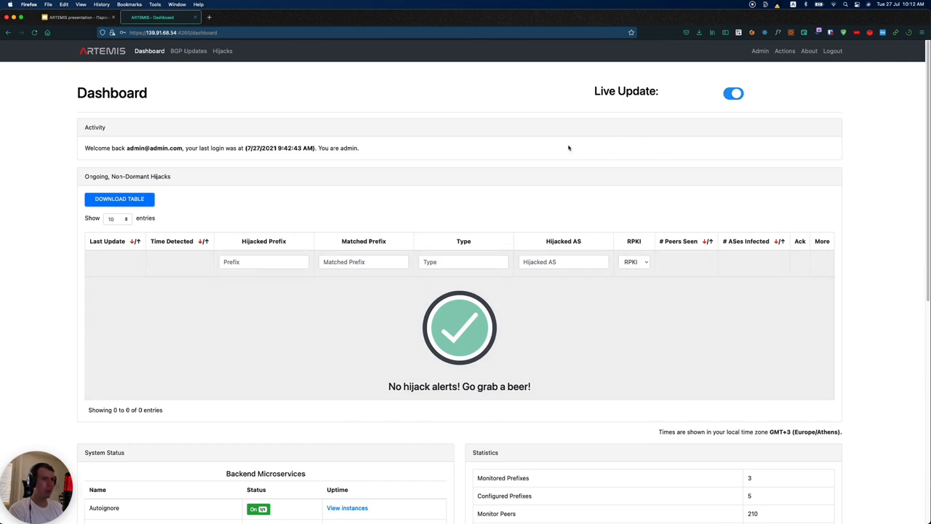
Review the Dashboard's System Status and Statistics, noting 60151 total BGP updates
scroll(391, 215, "down", 7)
scroll(345, 171, "down", 3)
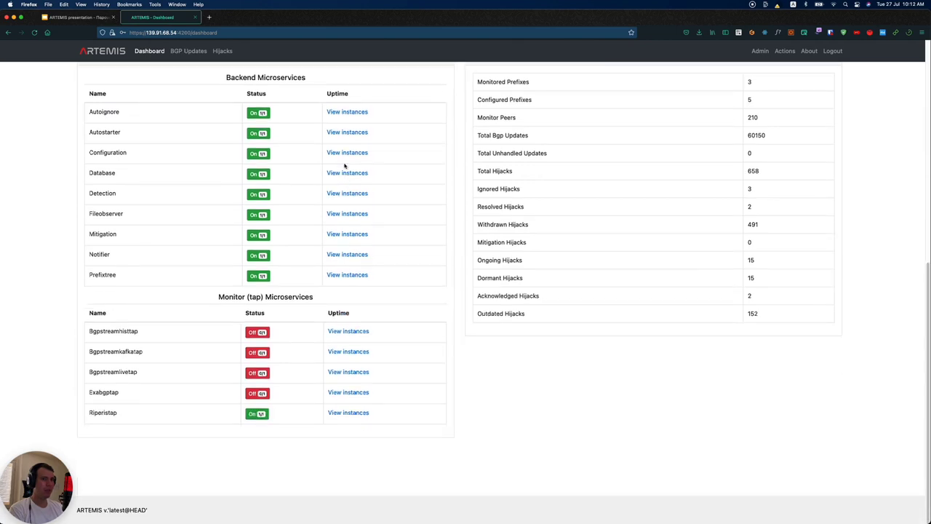
scroll(334, 189, "up", 1)
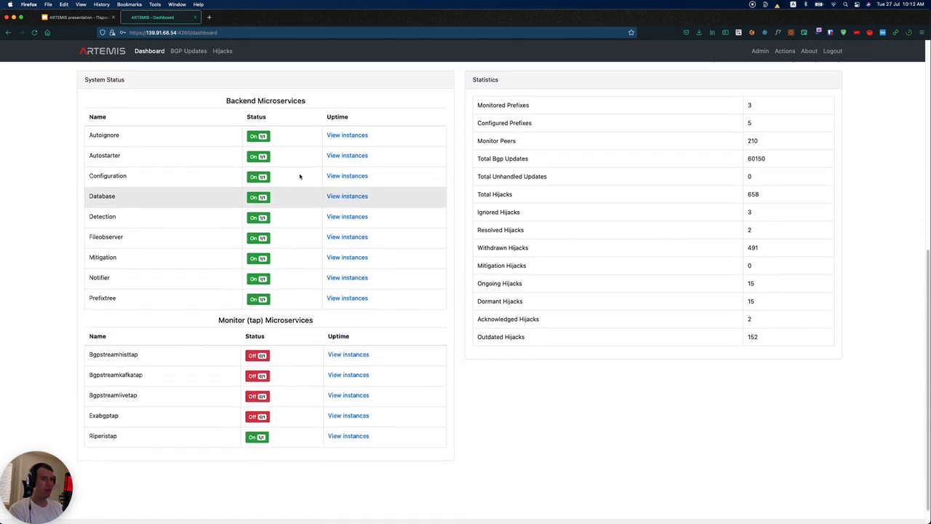
scroll(146, 241, "up", 1)
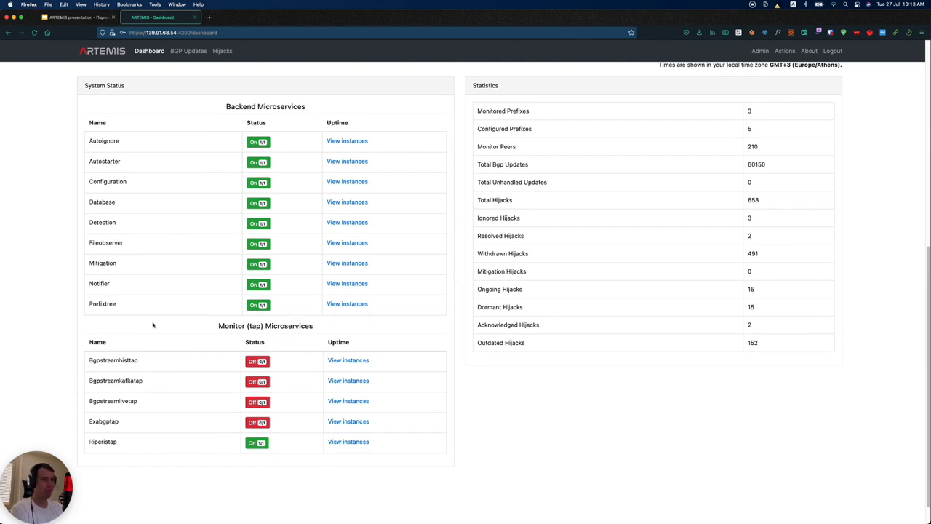
mouse_move(106, 145)
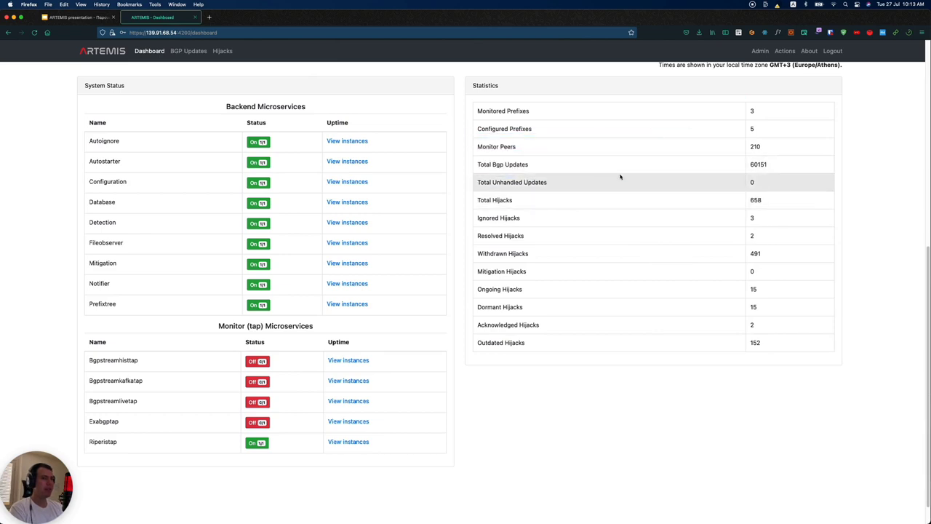
mouse_move(625, 184)
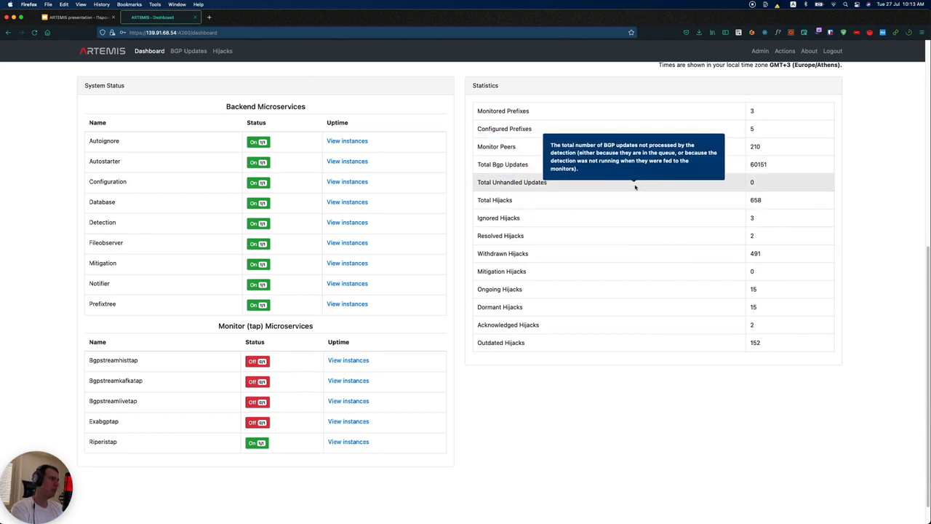
mouse_move(681, 166)
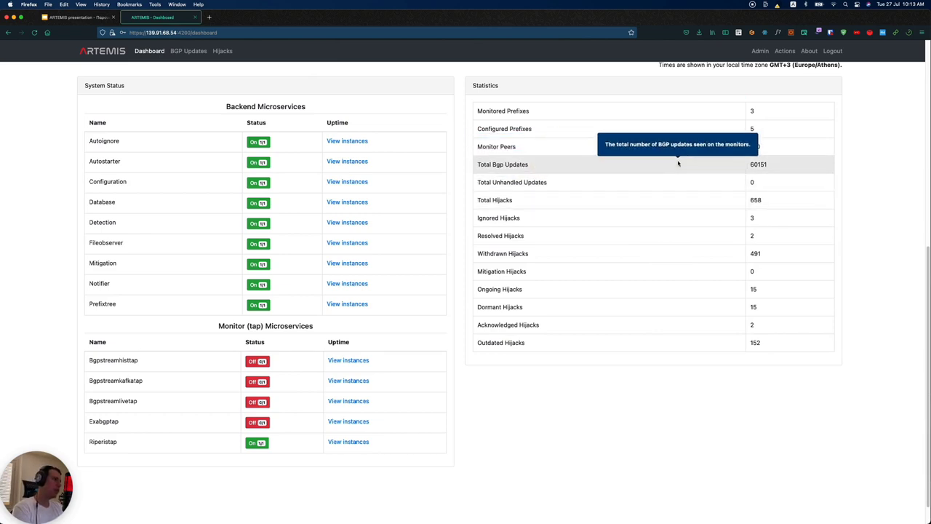
double_click(755, 164)
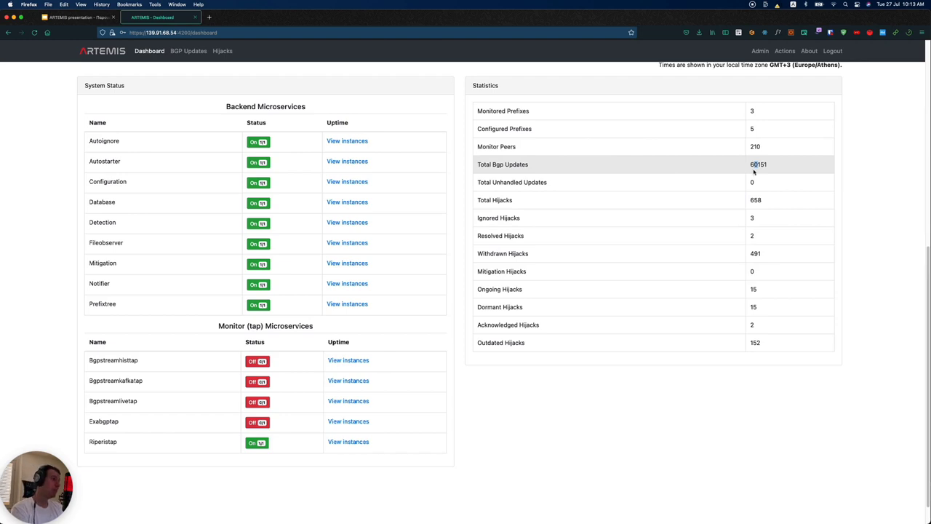
left_click(755, 173)
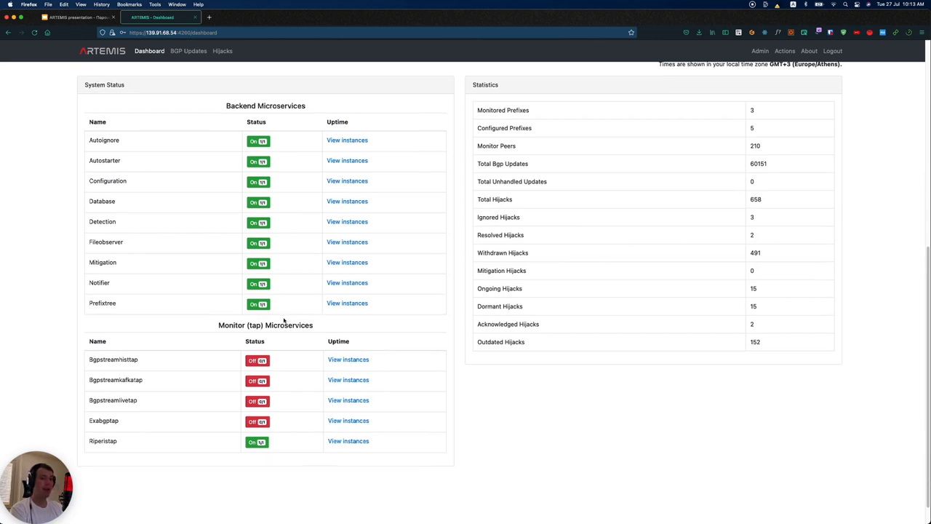
scroll(284, 320, "down", 2)
scroll(283, 320, "up", 10)
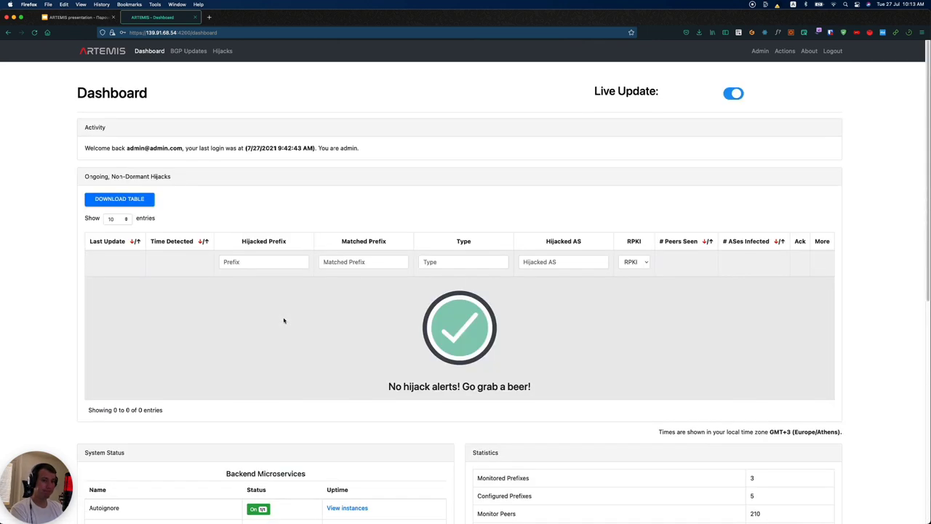
Open the BGP Updates page and change its time filter from past hour to all time
left_click(181, 53)
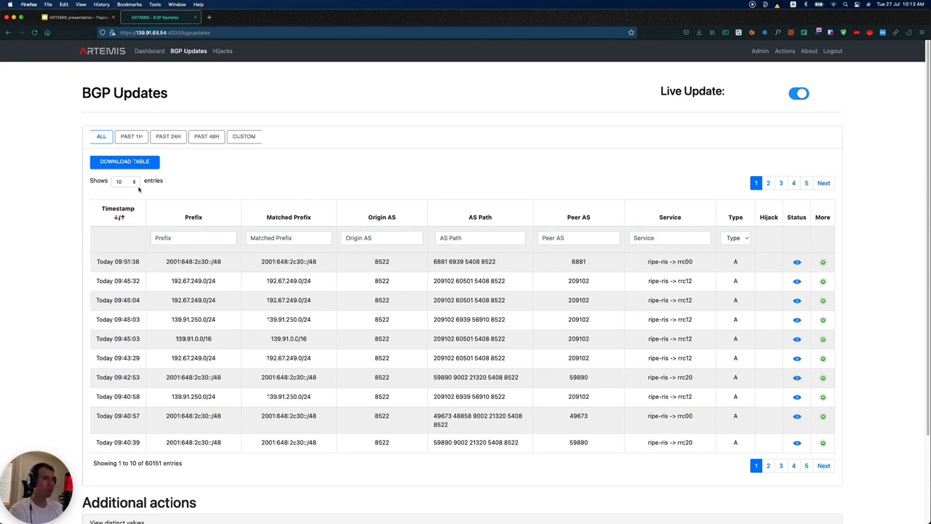
left_click(131, 136)
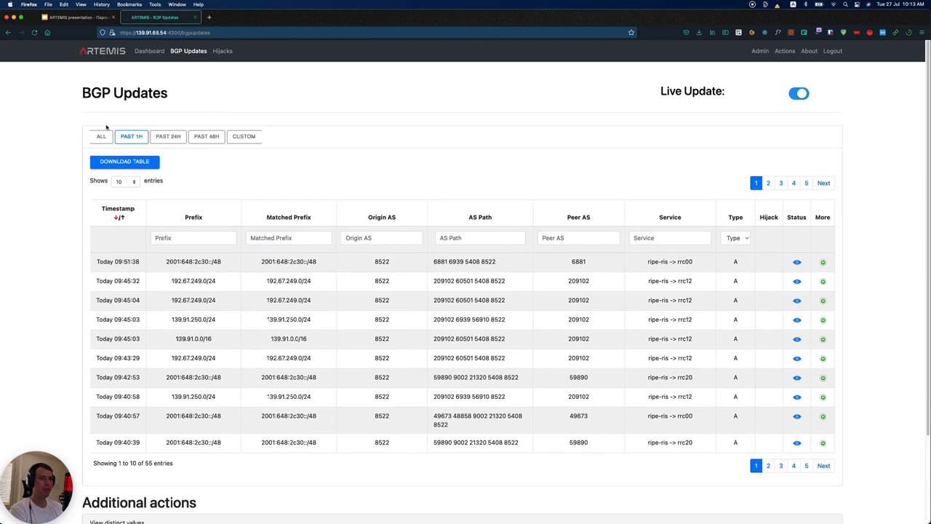
left_click(105, 140)
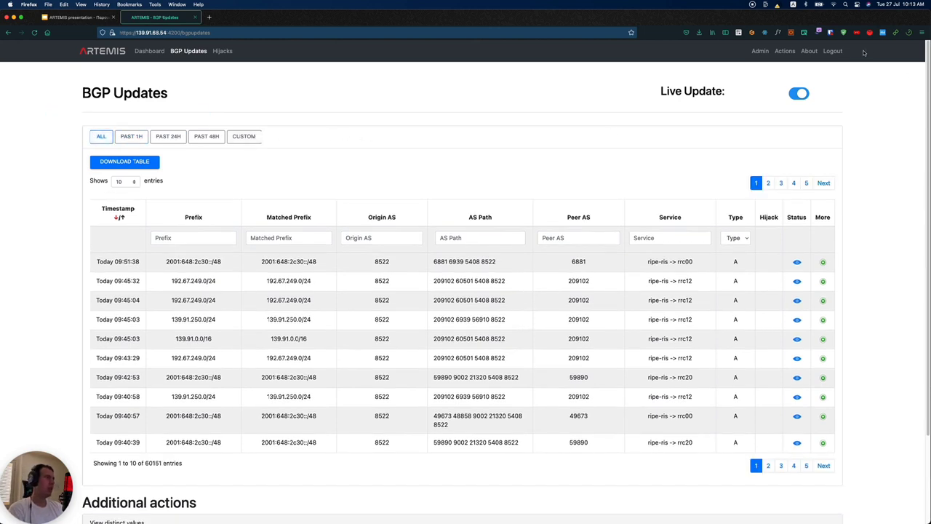
left_click(124, 182)
left_click(404, 144)
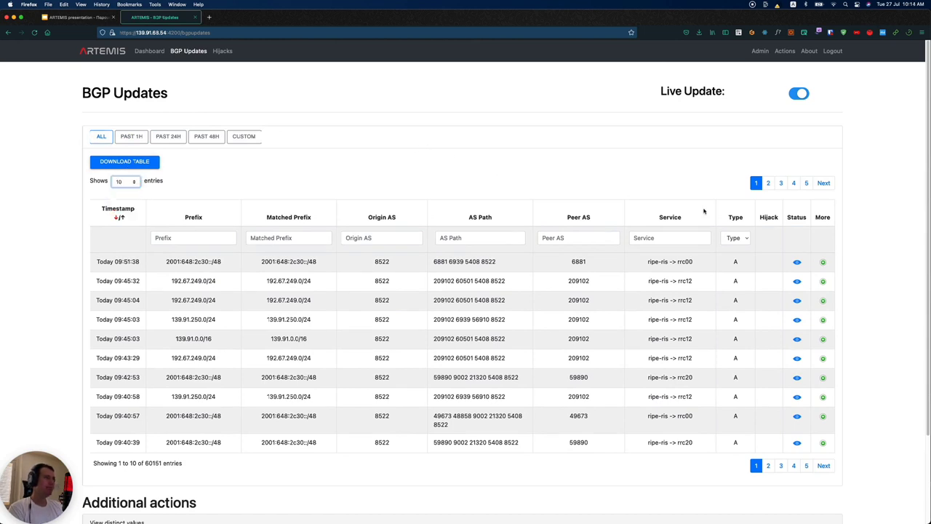
scroll(318, 333, "down", 3)
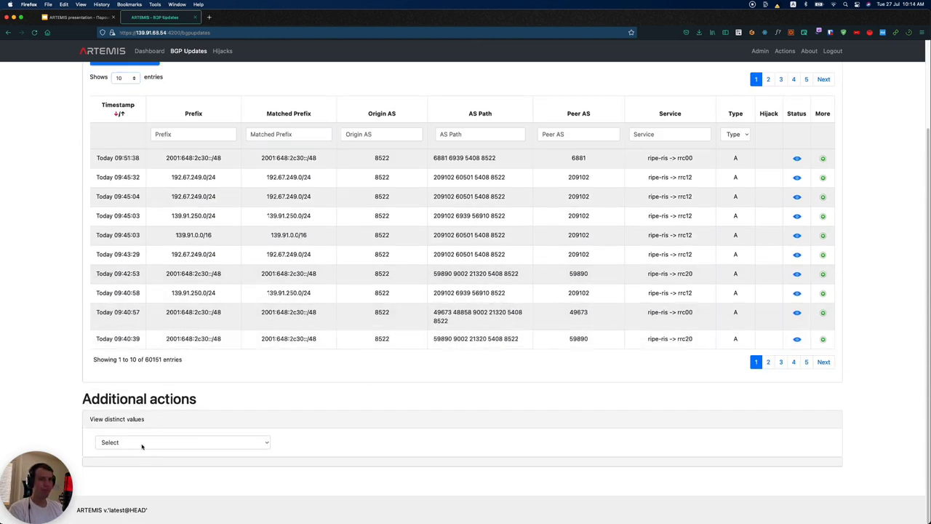
List the distinct Origin AS values (8522), then the distinct Peer AS values
left_click(142, 442)
left_click(140, 465)
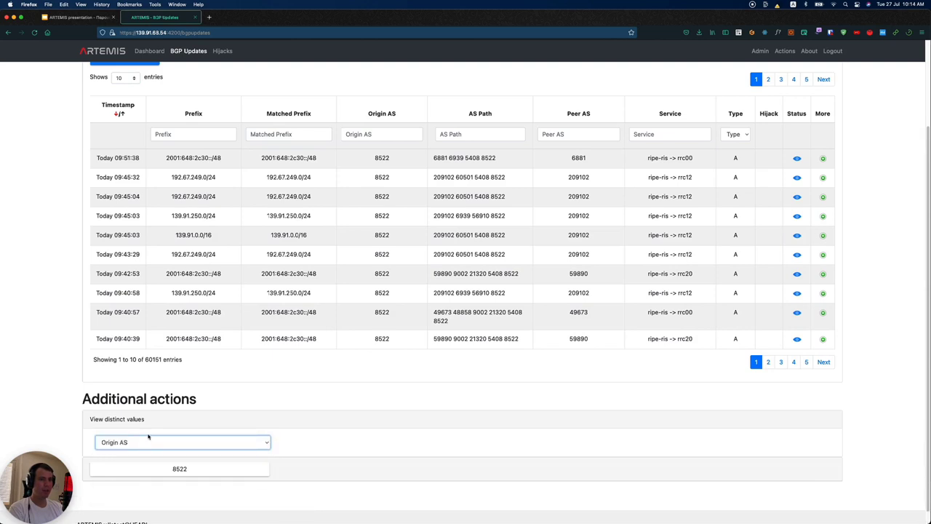
scroll(148, 436, "down", 1)
left_click(148, 437)
left_click(149, 447)
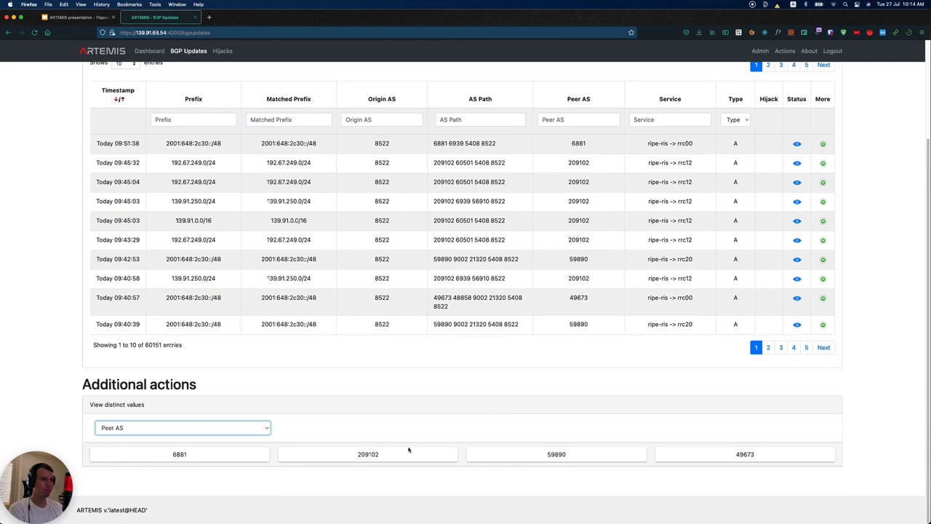
scroll(431, 256, "up", 3)
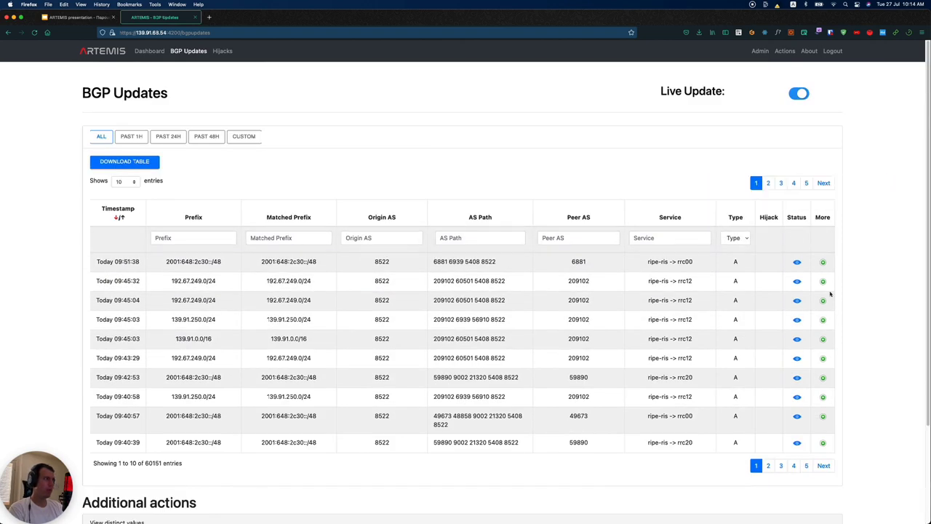
Expand the first BGP update's details, then switch Live Update off
left_click(823, 261)
scroll(238, 303, "down", 4)
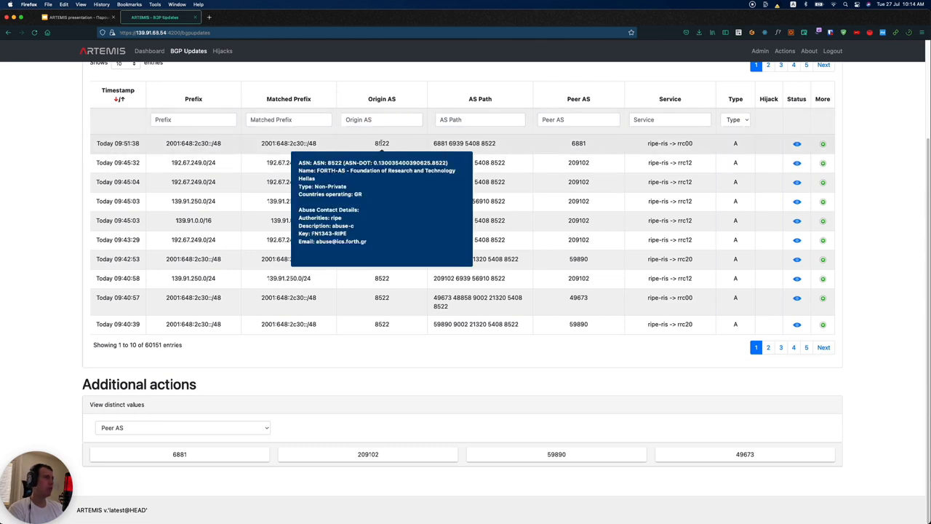
scroll(524, 240, "up", 3)
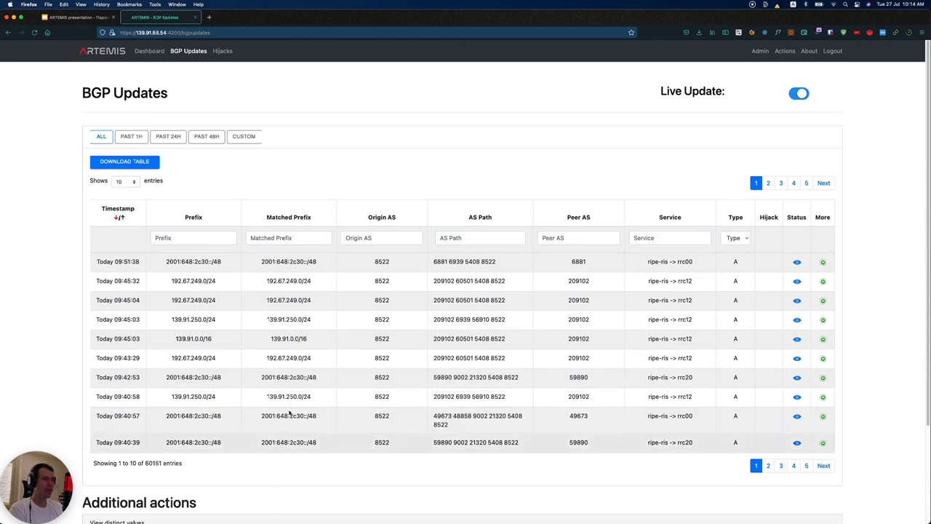
left_click(794, 100)
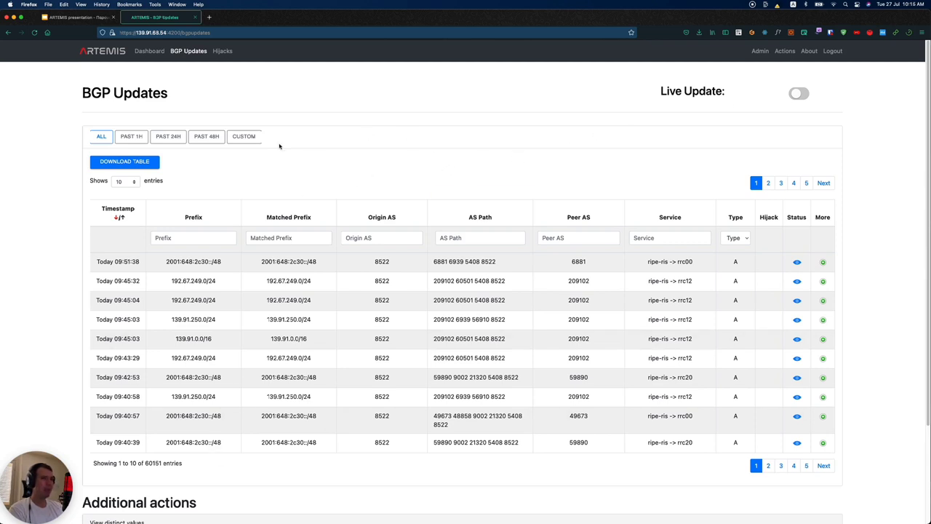
Open the Hijacks page and scroll through the alert list
left_click(222, 51)
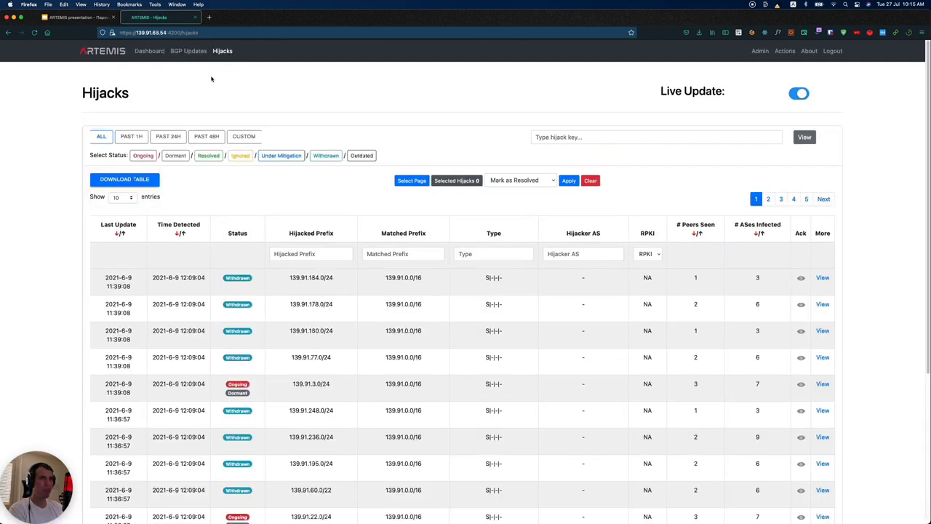
scroll(524, 284, "down", 5)
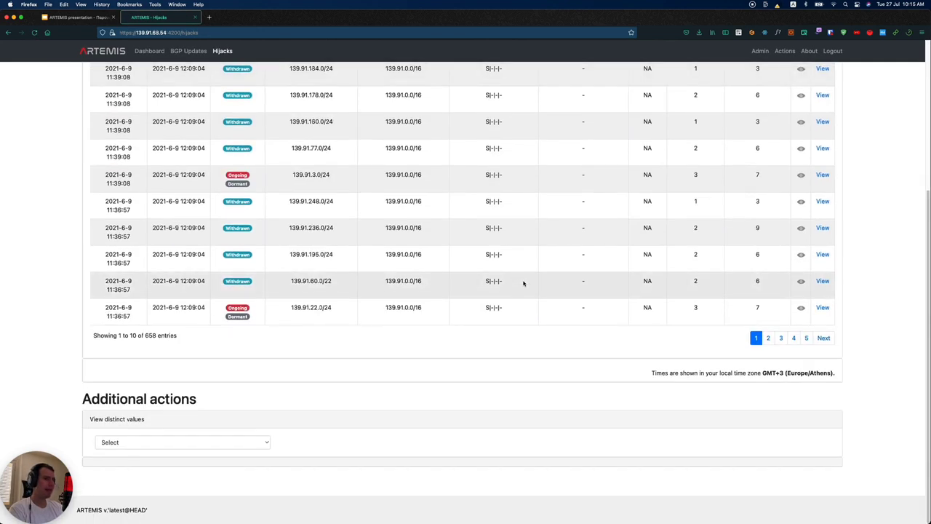
scroll(524, 284, "up", 3)
scroll(488, 320, "up", 3)
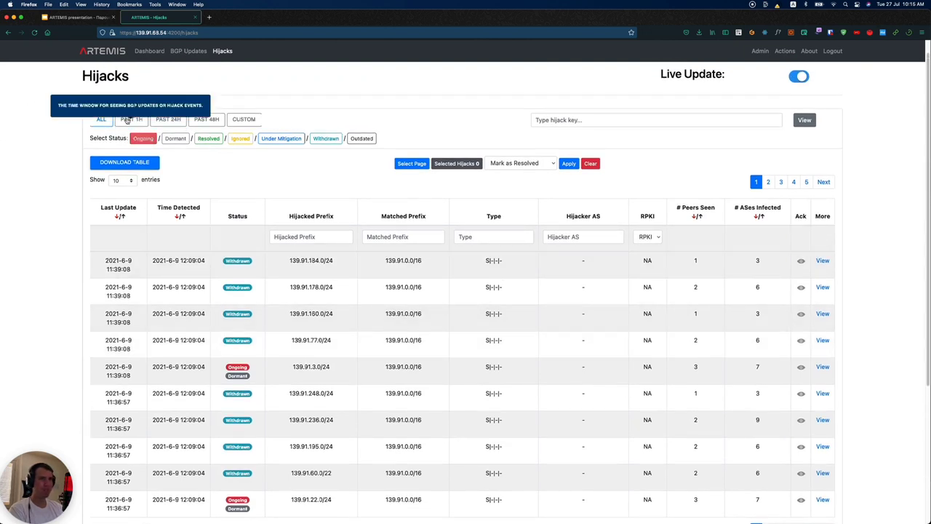
Try the Ignored, Under Mitigation and Ongoing filters, then Past 1H and All time
left_click(240, 138)
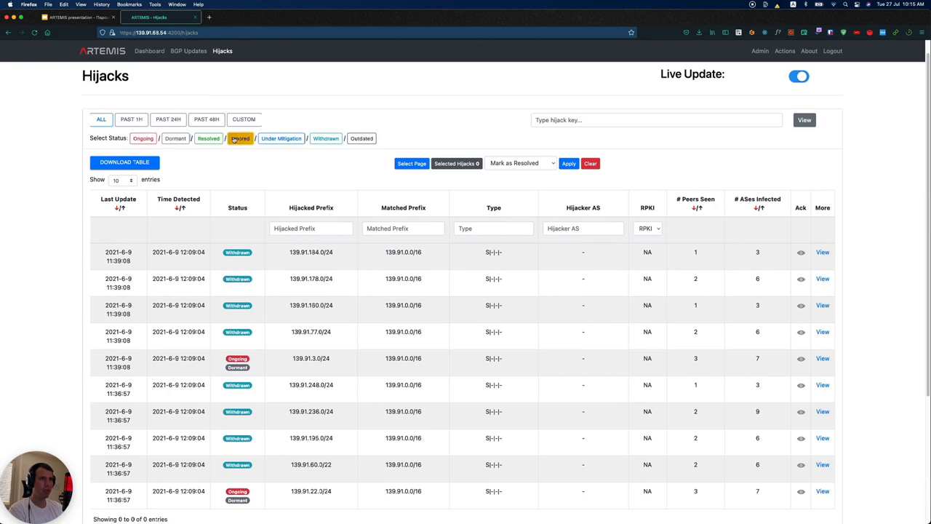
left_click(284, 140)
left_click(134, 150)
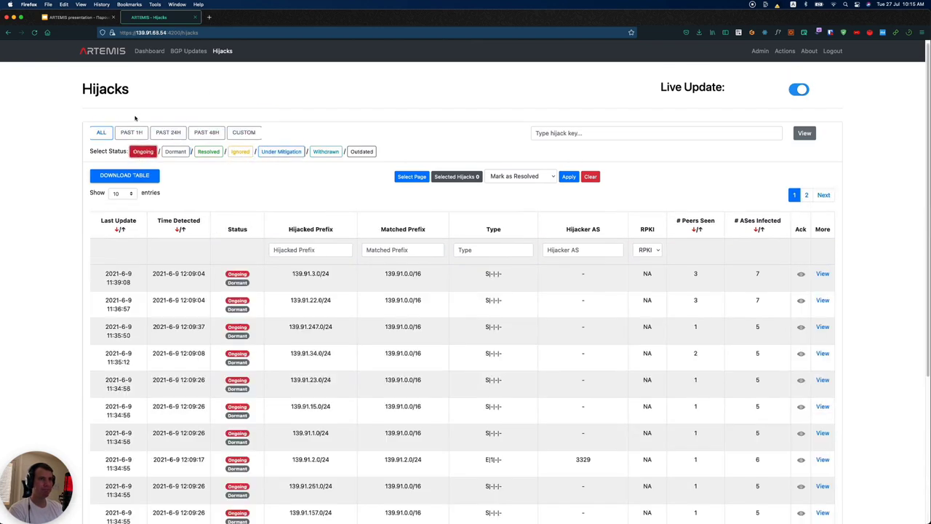
left_click(135, 150)
left_click(130, 133)
left_click(96, 134)
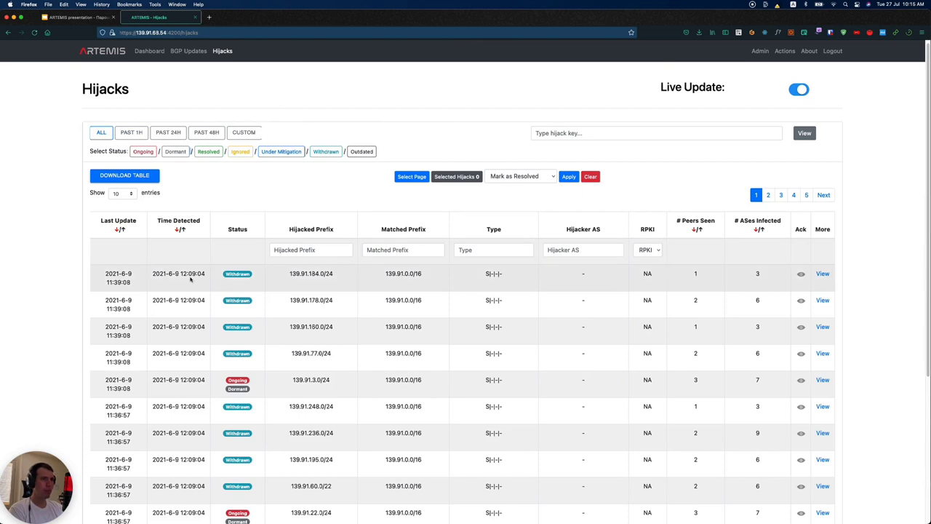
Select hijacks 139.91.184.0/24, 139.91.160.0/24 and 139.91.3.0/24, keeping Mark as Resolved as the bulk action
left_click(251, 282)
left_click(185, 326)
left_click(218, 384)
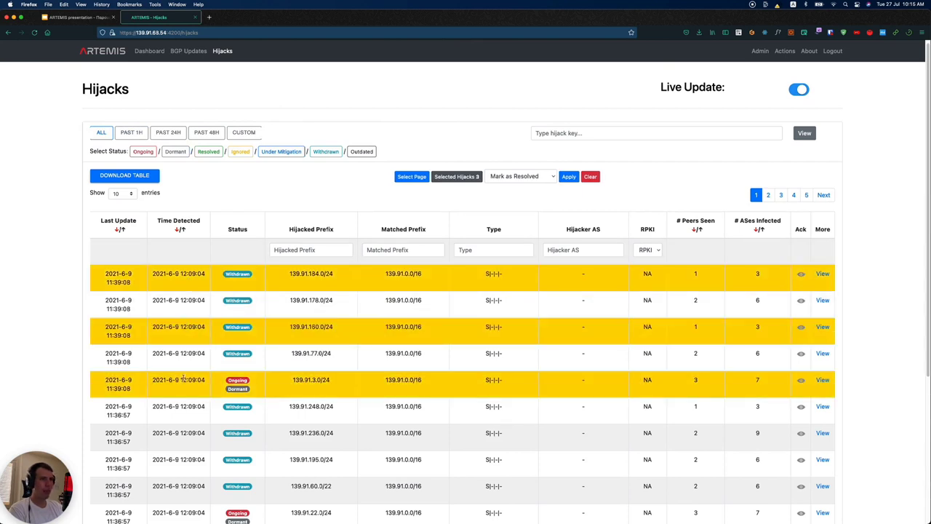
left_click(531, 180)
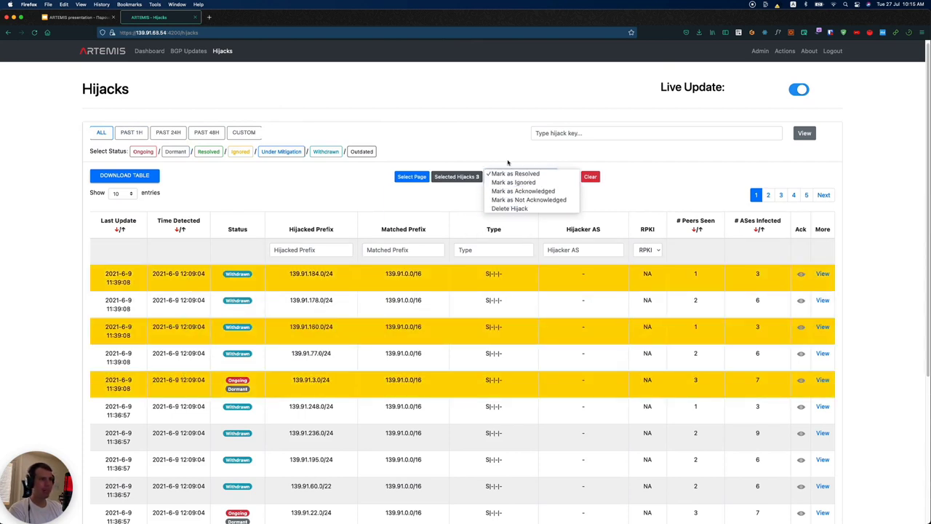
left_click(819, 175)
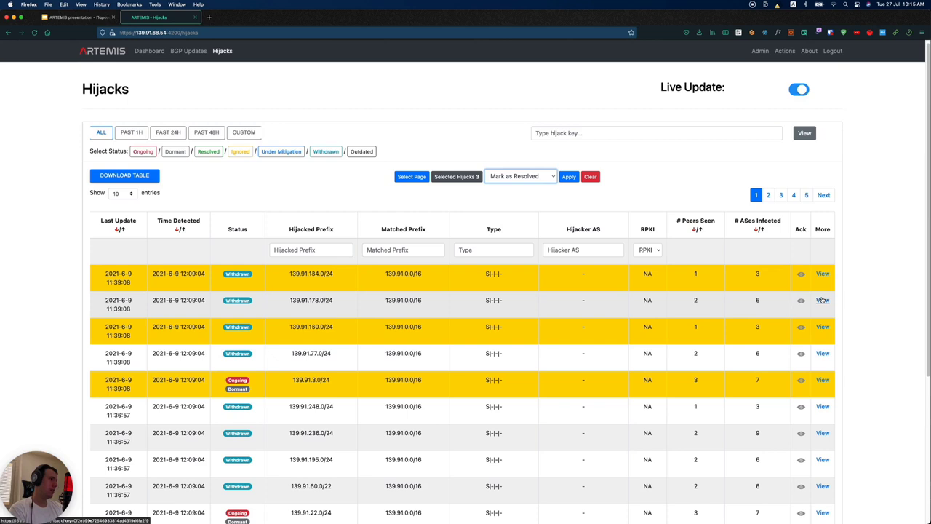
Open the detail page of the 139.91.178.0/24 hijack
left_click(822, 300)
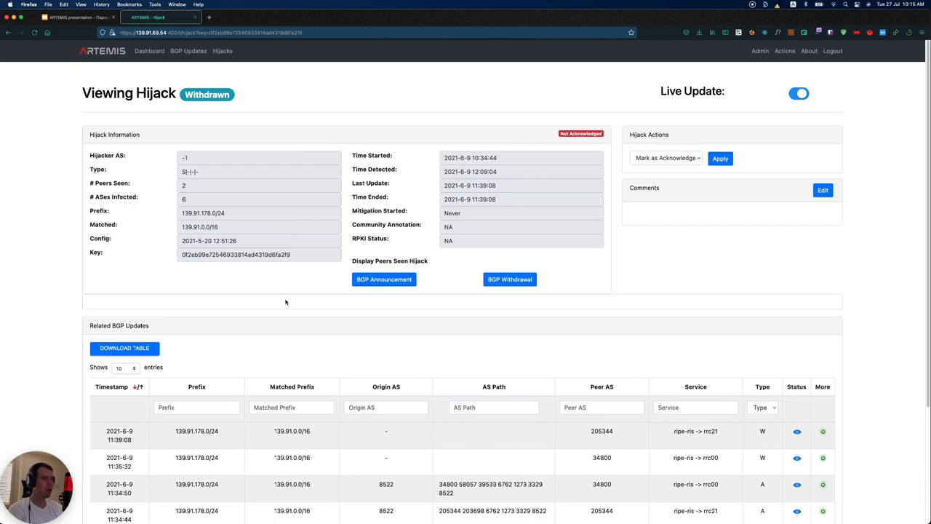
scroll(265, 348, "down", 4)
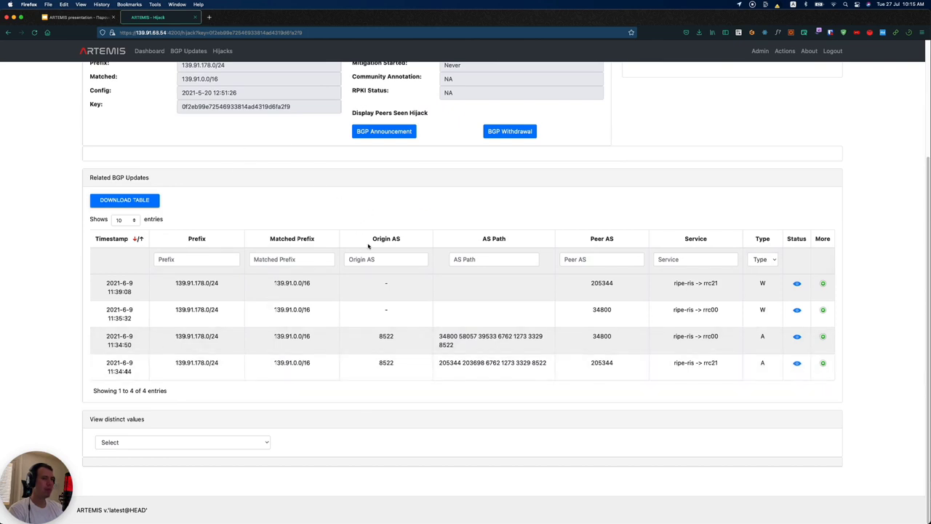
scroll(370, 248, "up", 4)
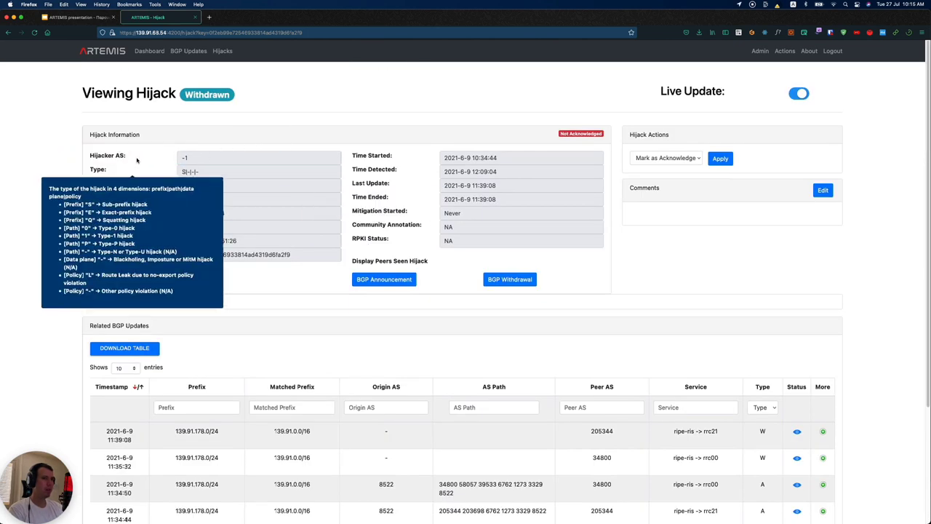
mouse_move(404, 225)
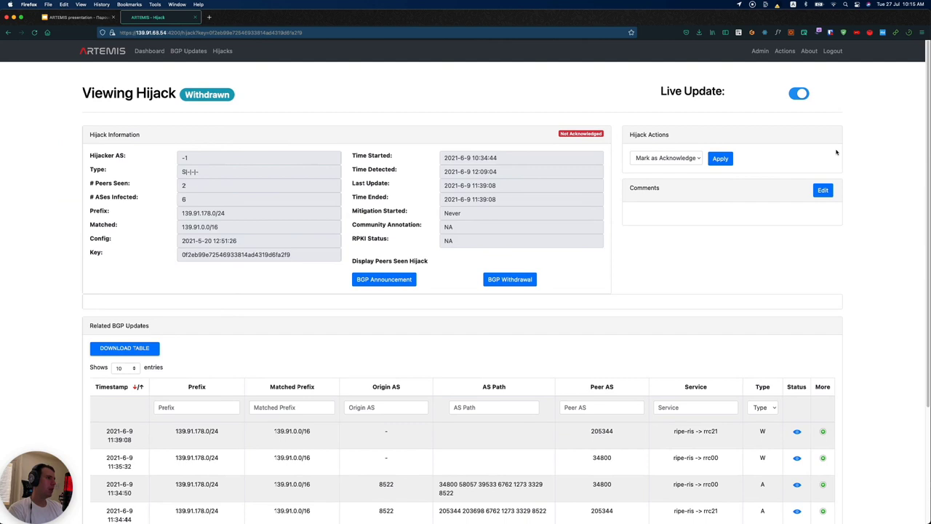
Choose Mark as Ignored under Hijack Actions and start editing the Comments field
left_click(691, 158)
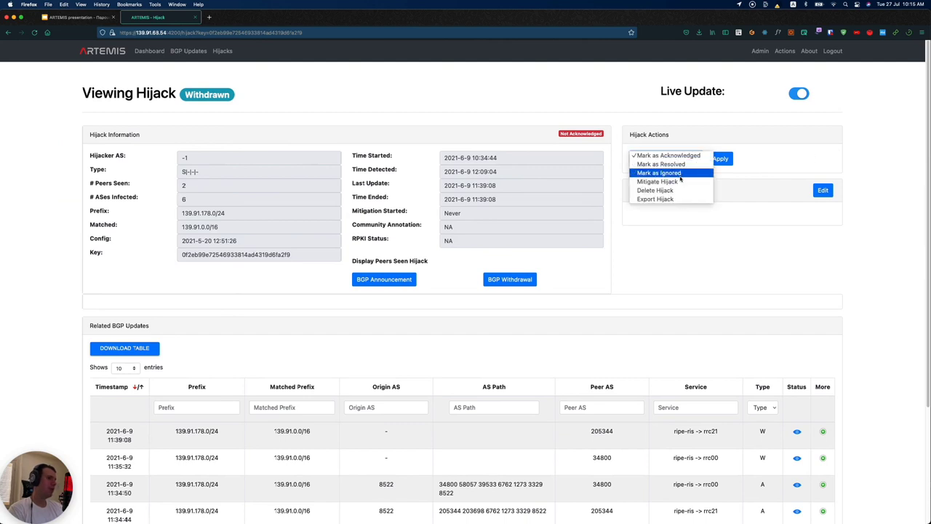
left_click(681, 173)
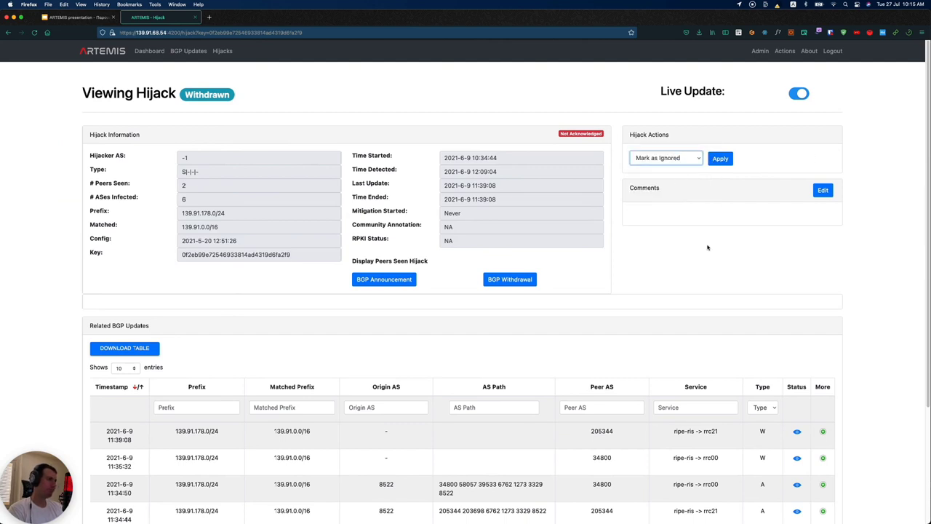
left_click(833, 190)
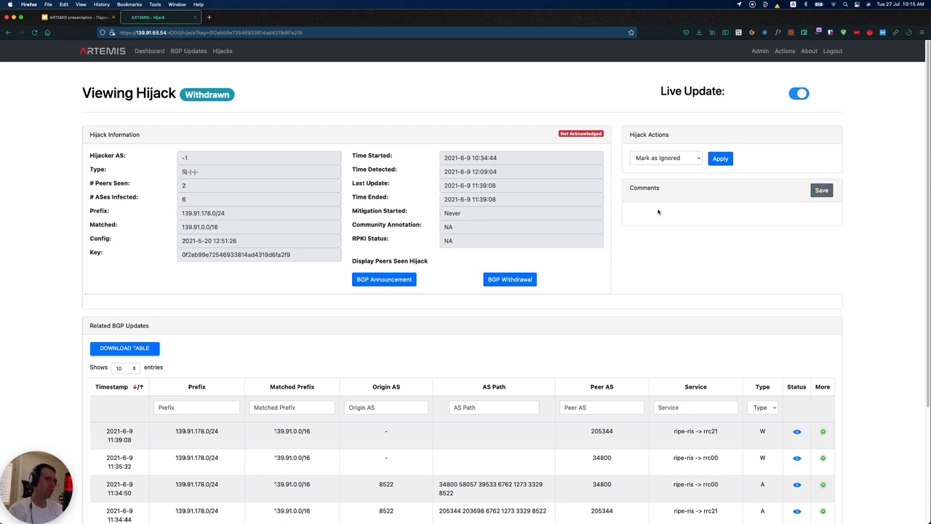
left_click(658, 211)
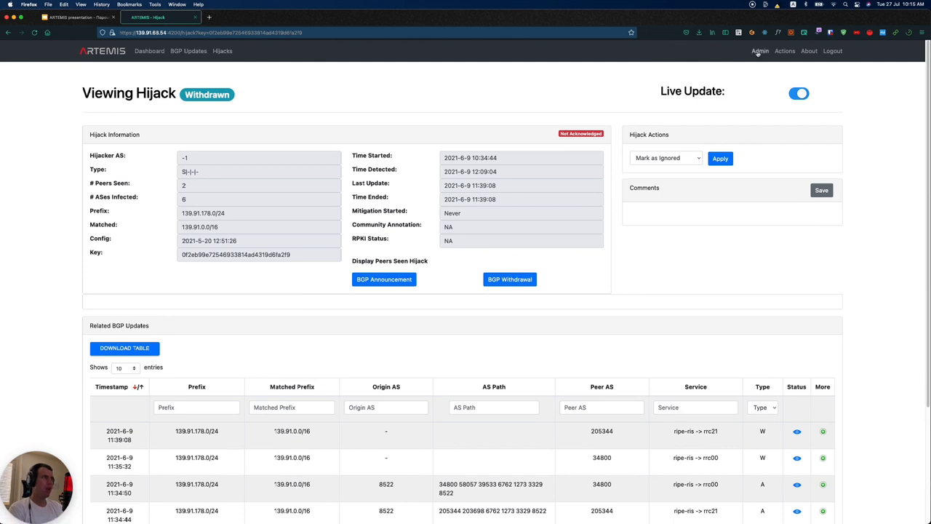
Open the Config Comparison page from the account menu after a brief stop at password change
left_click(786, 51)
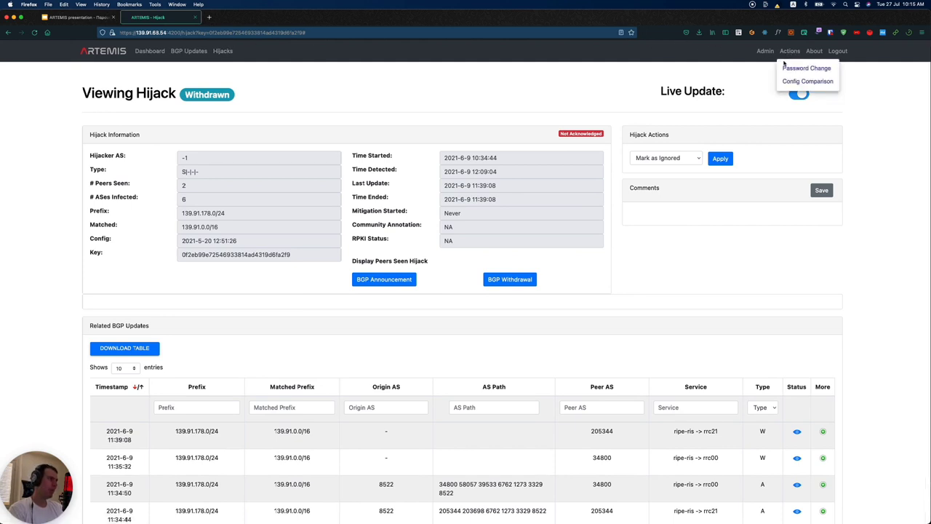
left_click(793, 68)
left_click(790, 51)
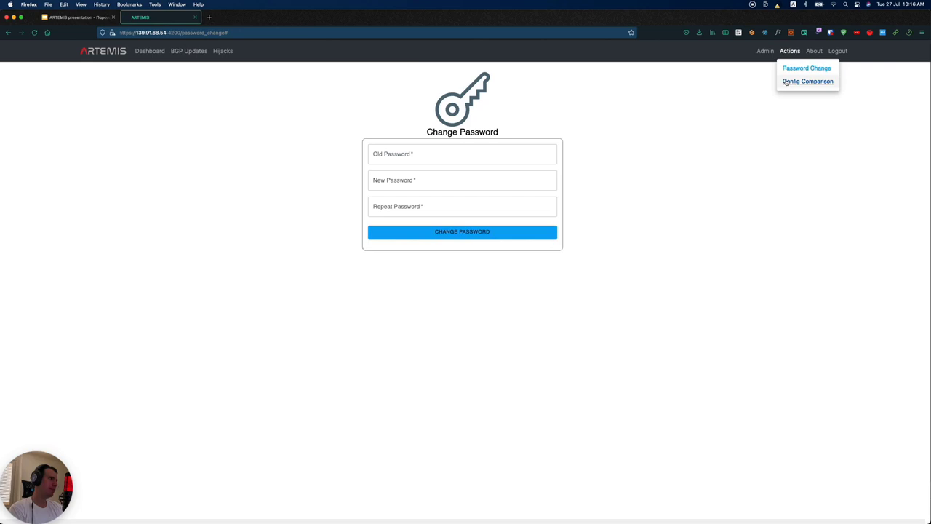
left_click(787, 81)
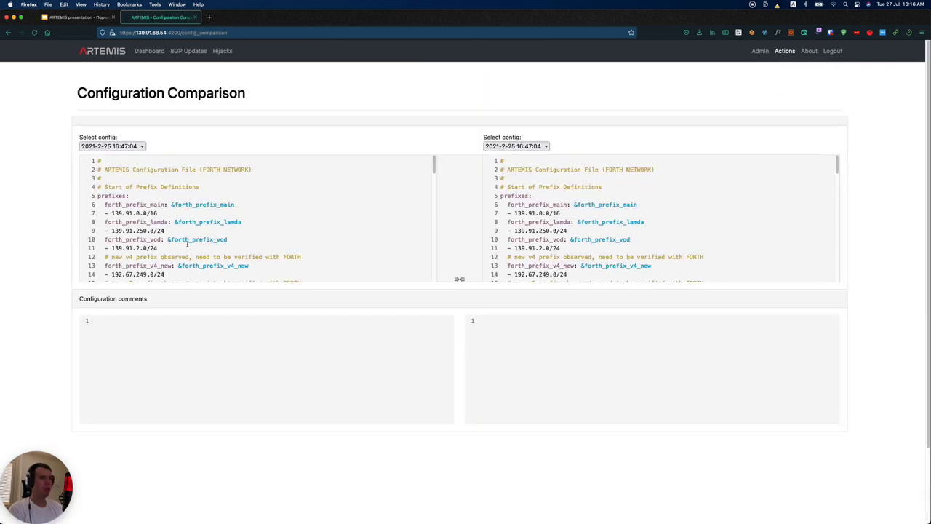
Compare the 2021-2-25 16:47:04 config against 2021-2-26 14:18:11, then open the admin System page
left_click(114, 146)
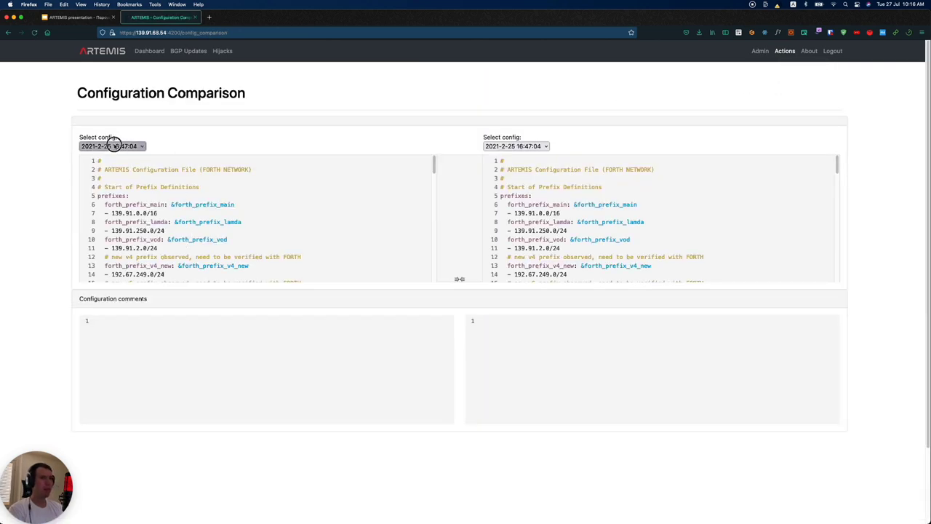
left_click(446, 139)
left_click(495, 147)
left_click(516, 173)
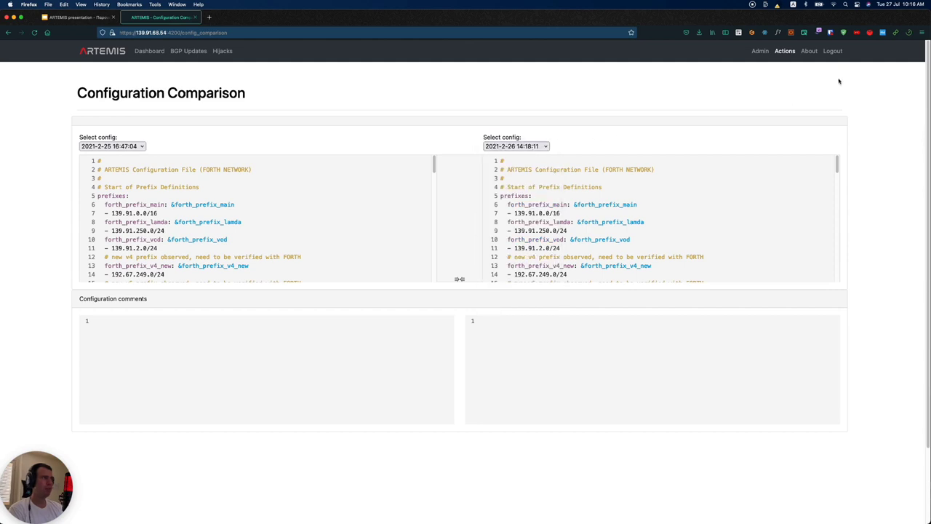
left_click(761, 52)
left_click(769, 67)
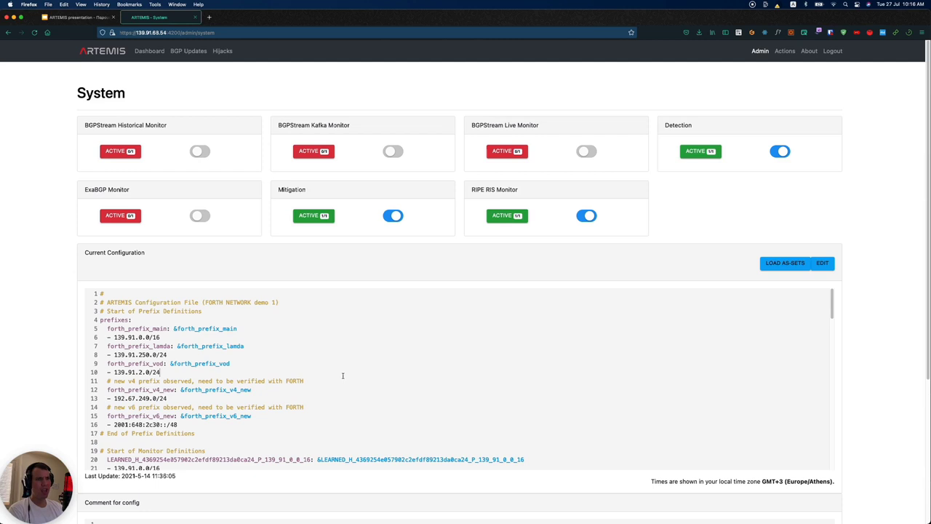
Review the FORTH Current Configuration's prefixes, ASNs and manual-mitigation rules in the editor
scroll(343, 373, "down", 3)
scroll(105, 289, "down", 4)
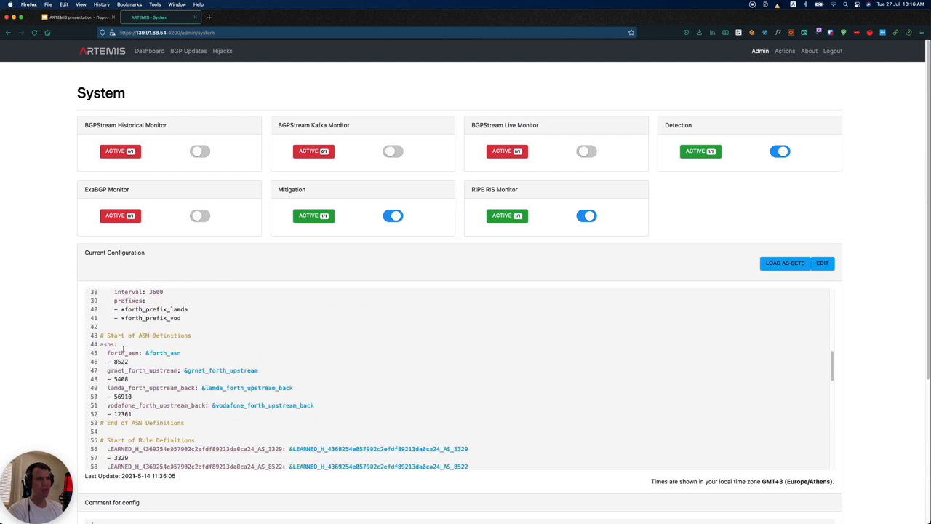
scroll(61, 366, "down", 5)
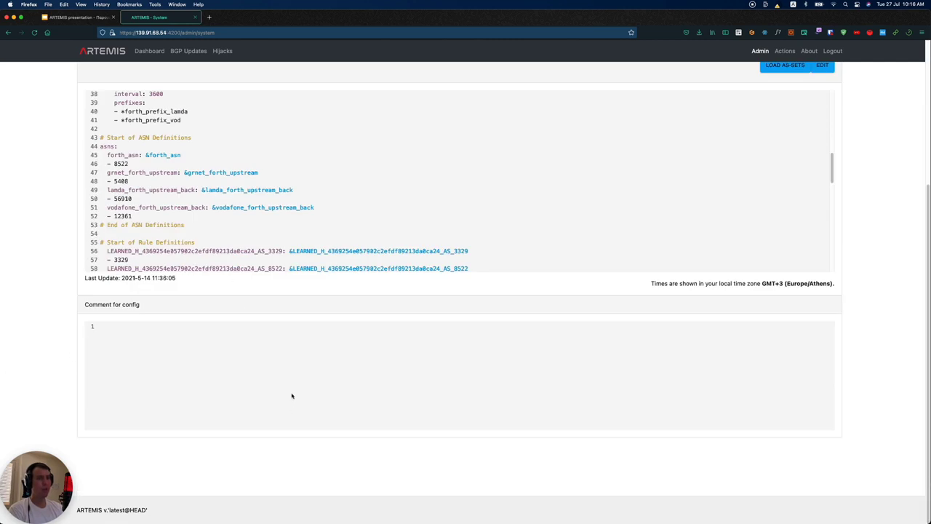
scroll(291, 396, "up", 5)
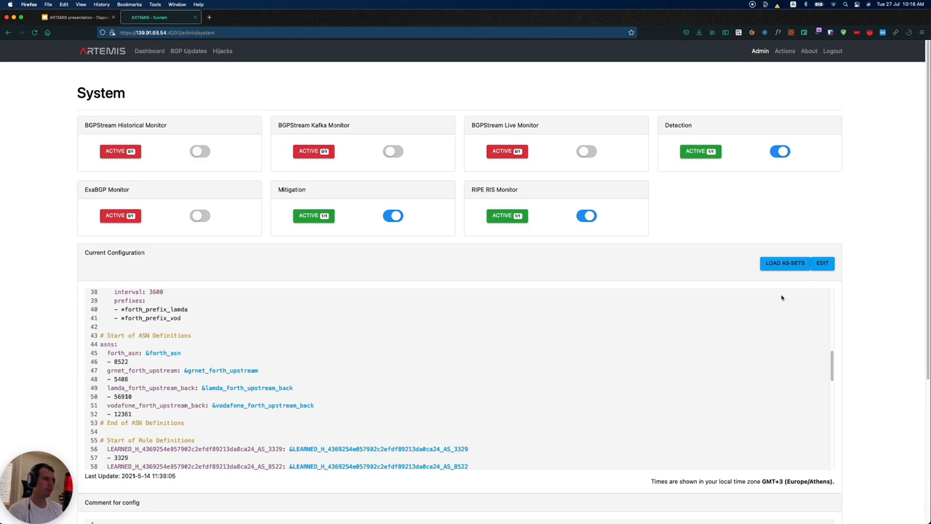
scroll(172, 413, "down", 15)
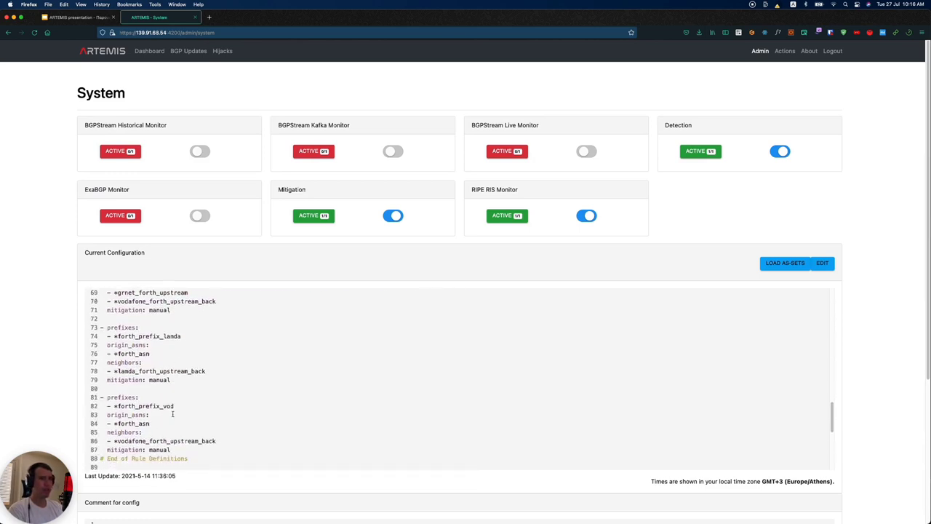
scroll(173, 413, "up", 20)
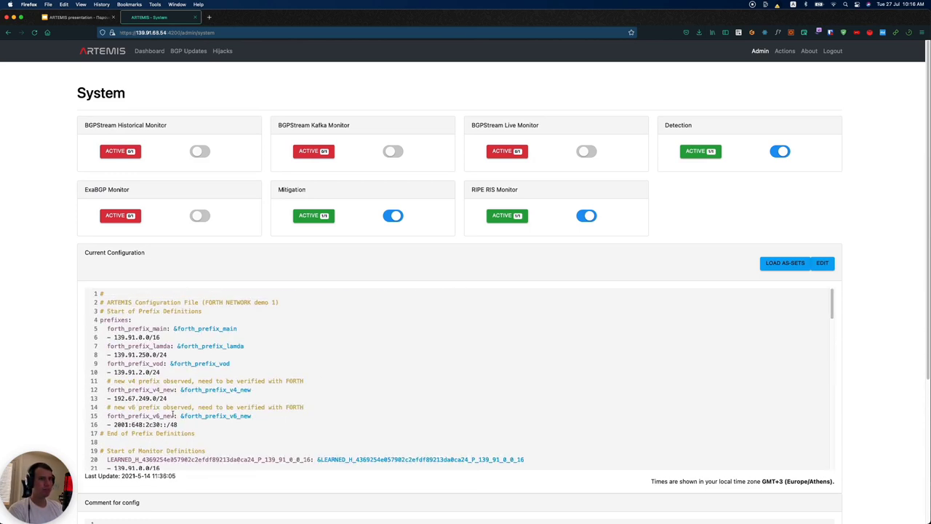
scroll(165, 356, "down", 20)
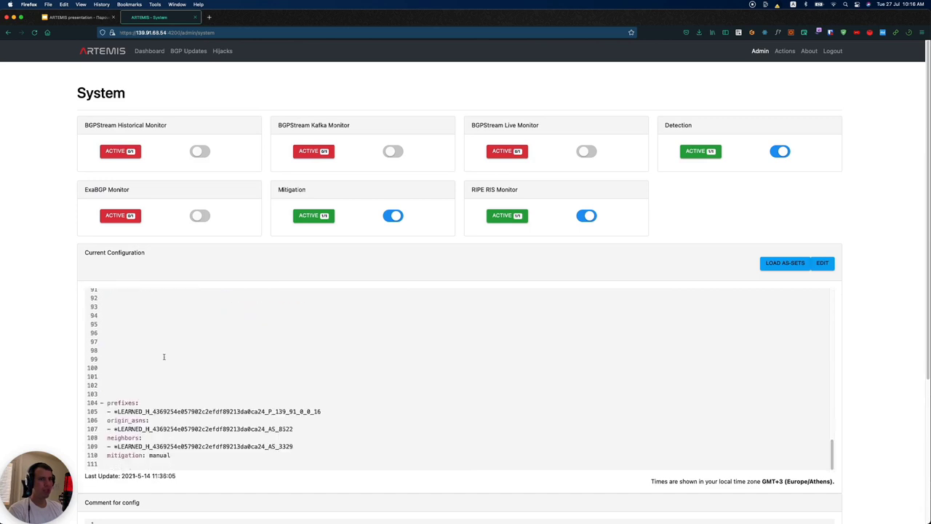
scroll(164, 357, "up", 20)
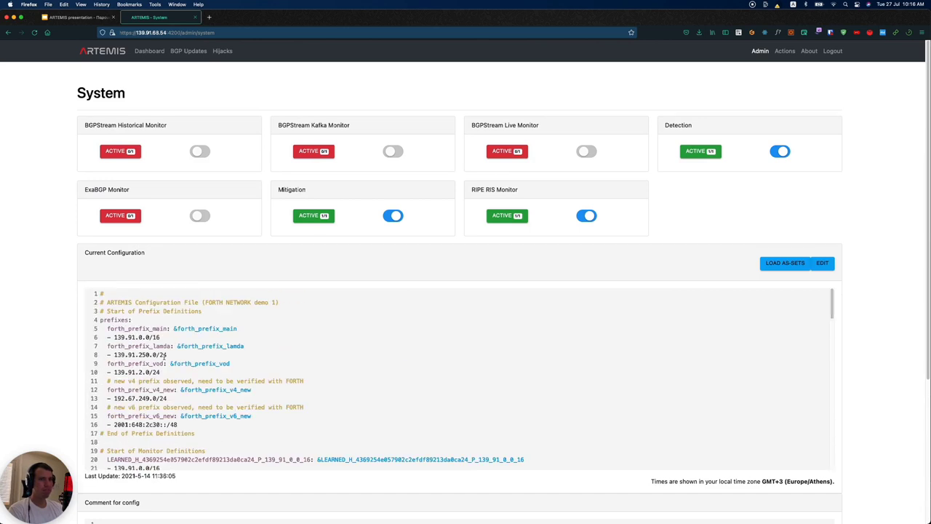
left_click(216, 388)
scroll(885, 114, "down", 5)
scroll(884, 114, "up", 5)
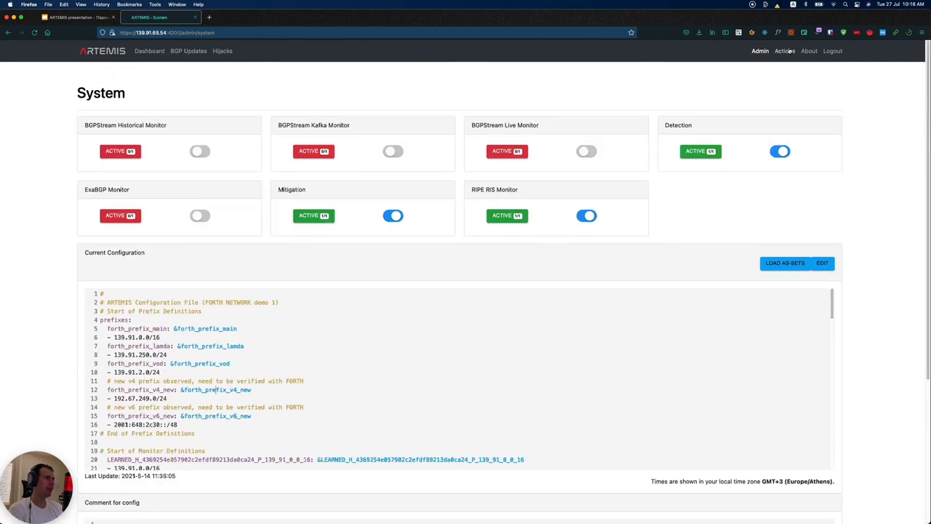
Open Admin > User Management, check pending approvals, and review the user list, Password Change and Create User panels
left_click(758, 50)
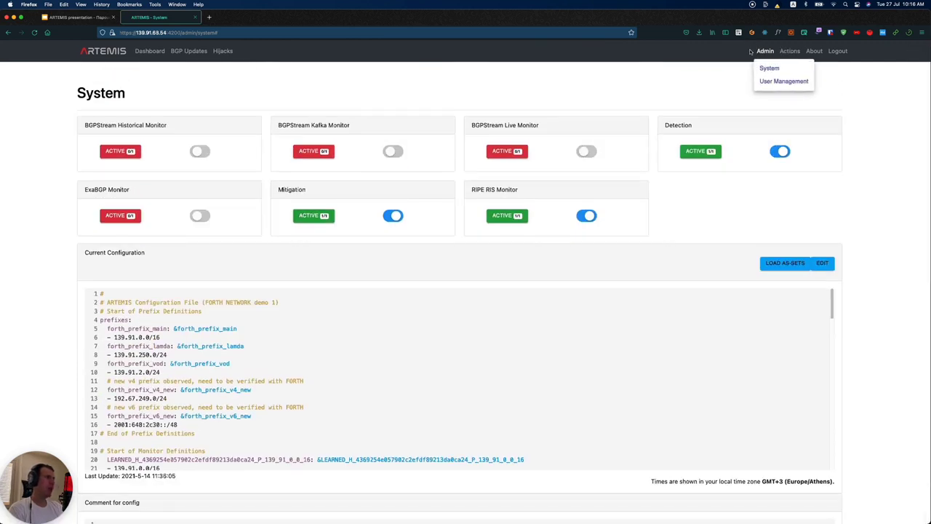
left_click(764, 81)
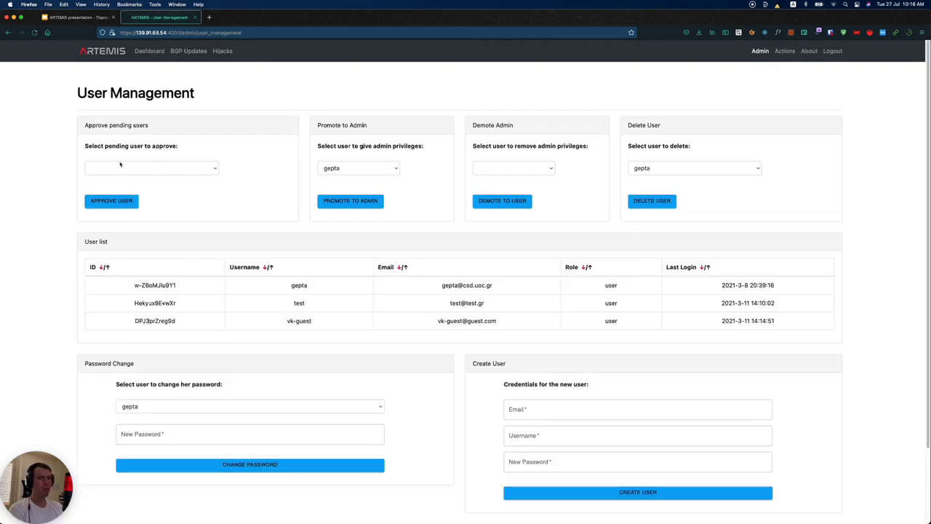
left_click(121, 167)
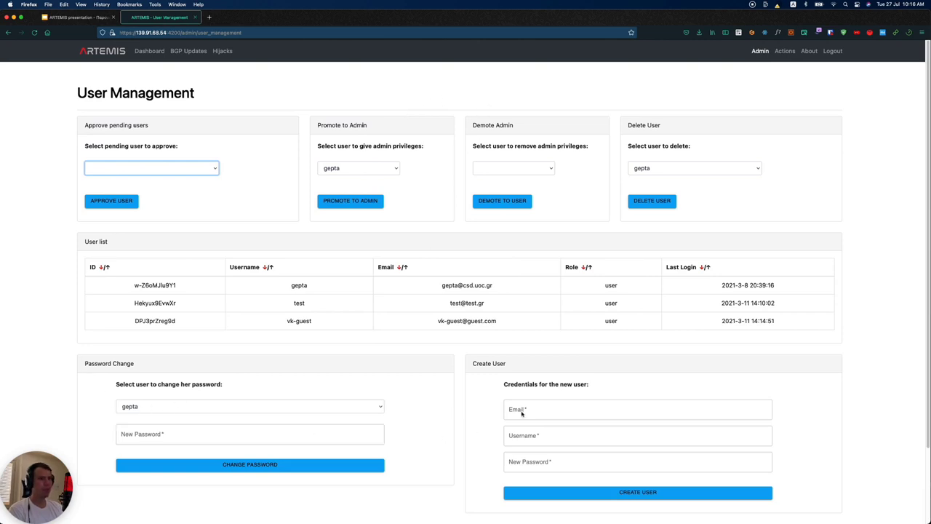
scroll(800, 251, "down", 1)
scroll(806, 249, "down", 3)
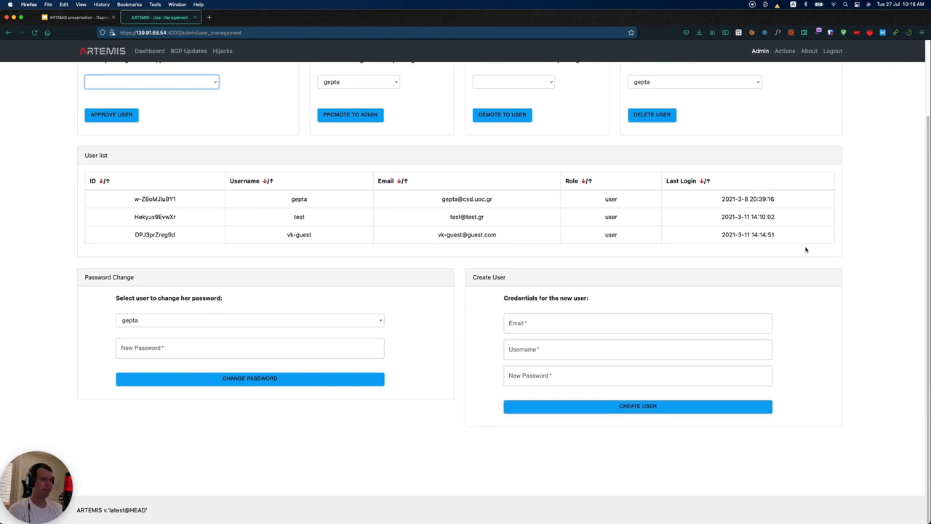
scroll(805, 250, "up", 3)
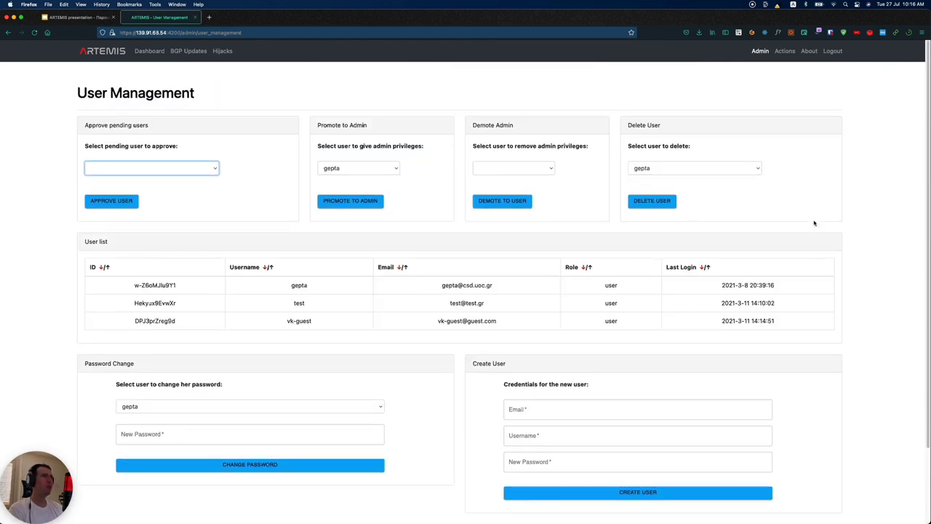
Log out of the admin account and dismiss the email autofill suggestions on the Sign In page
left_click(834, 51)
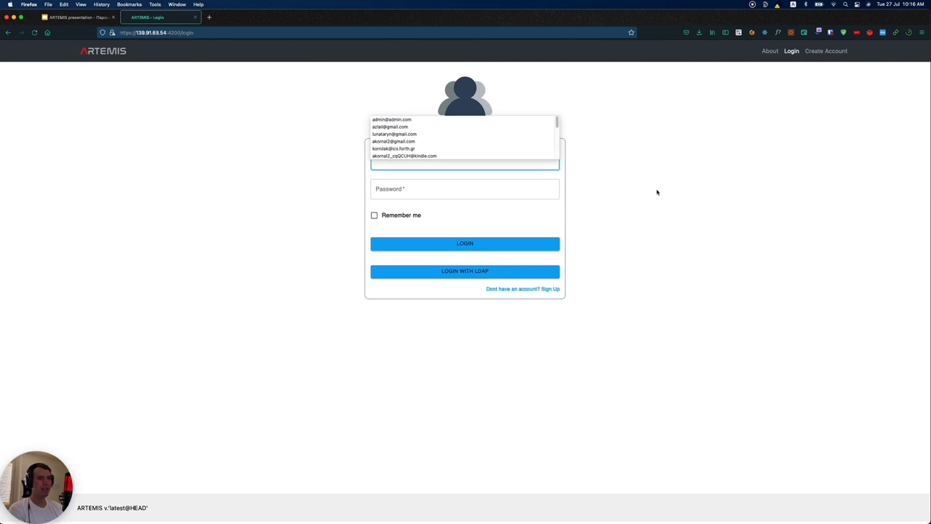
left_click(712, 318)
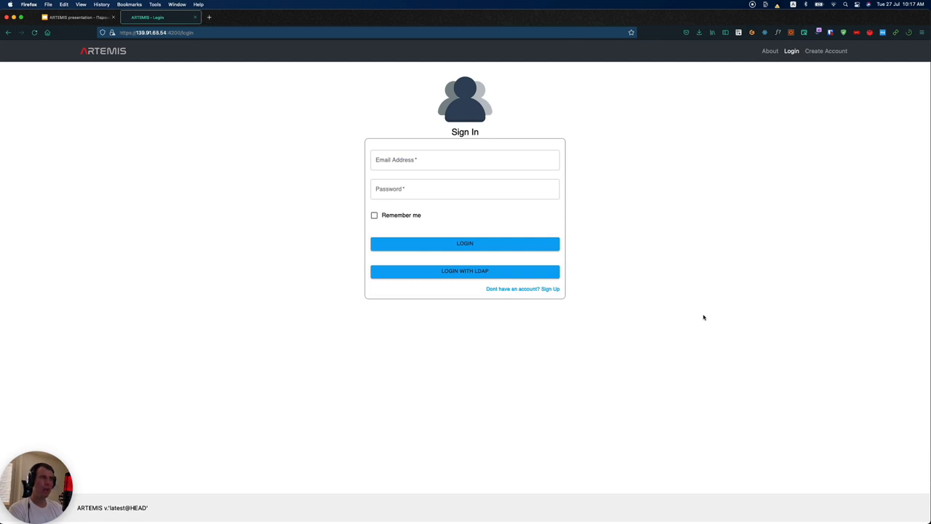
left_click(261, 126)
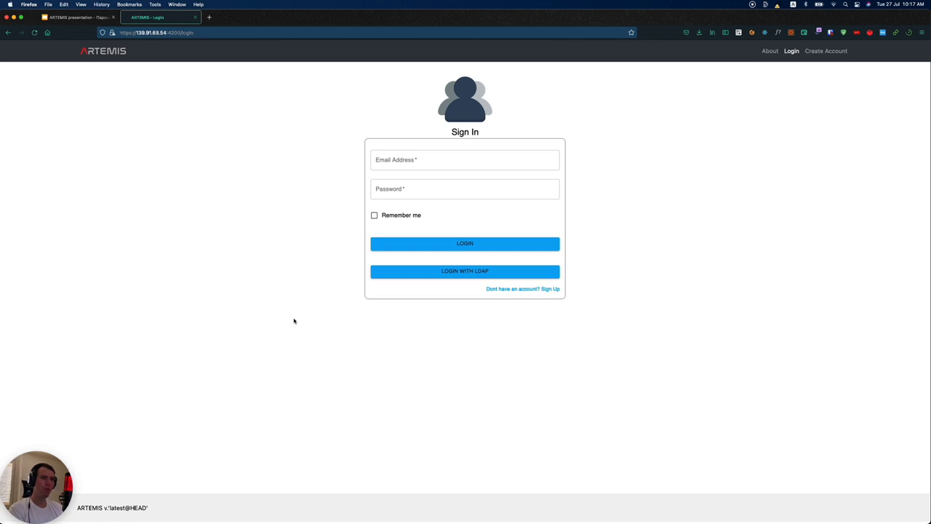